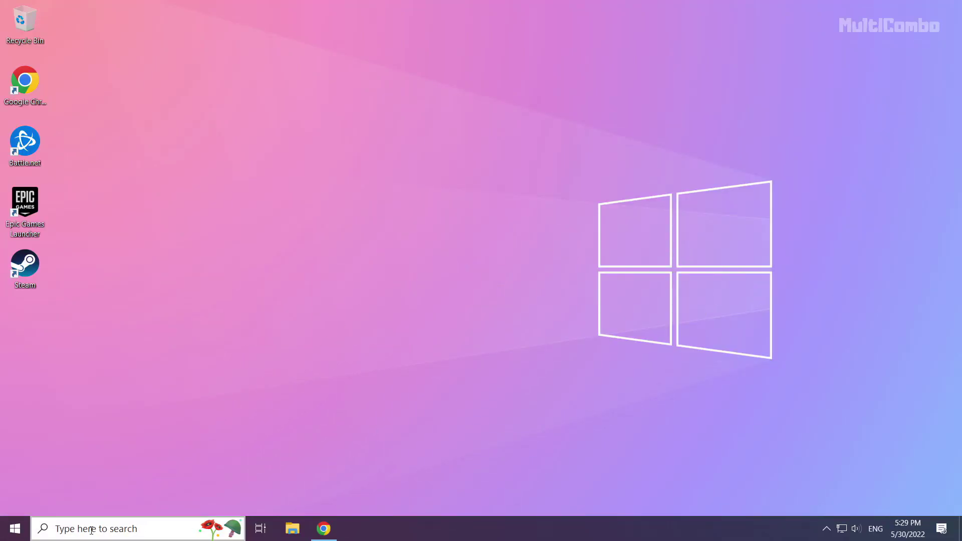
Search Windows for 'device manager'.
left_click(116, 528)
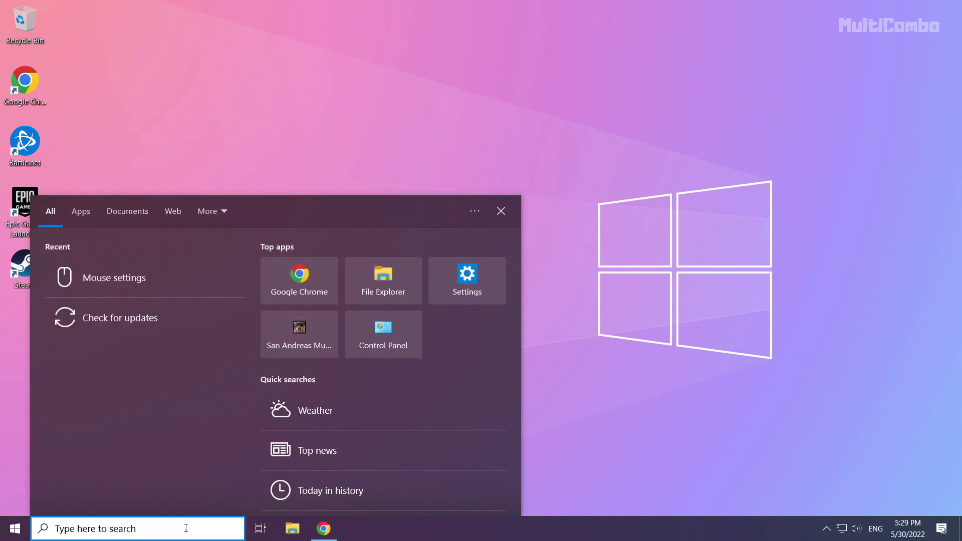
type("devic")
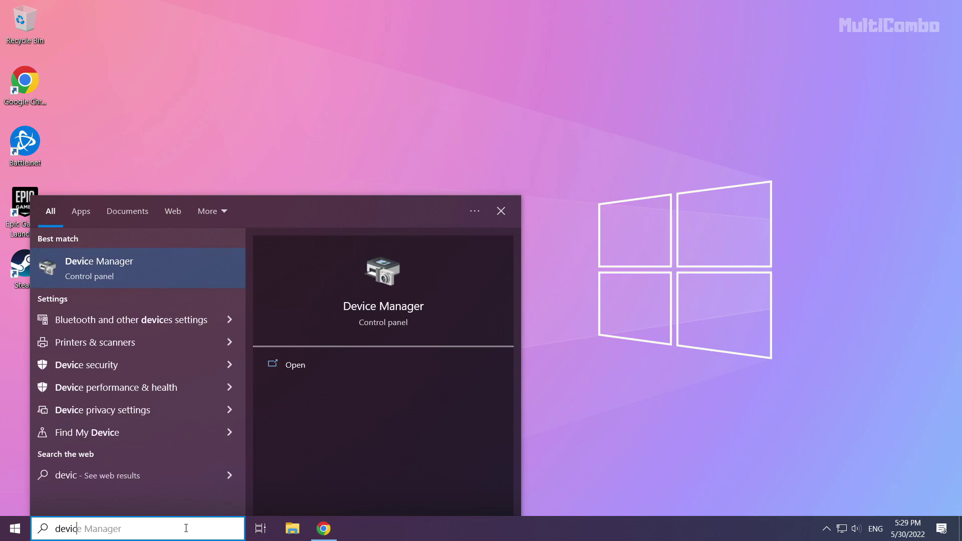
type("e mana")
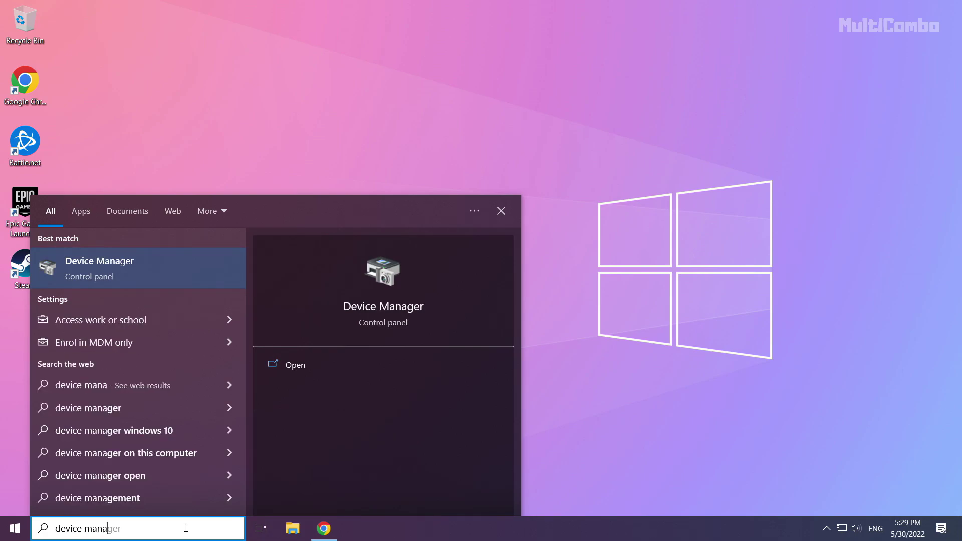
type("ger")
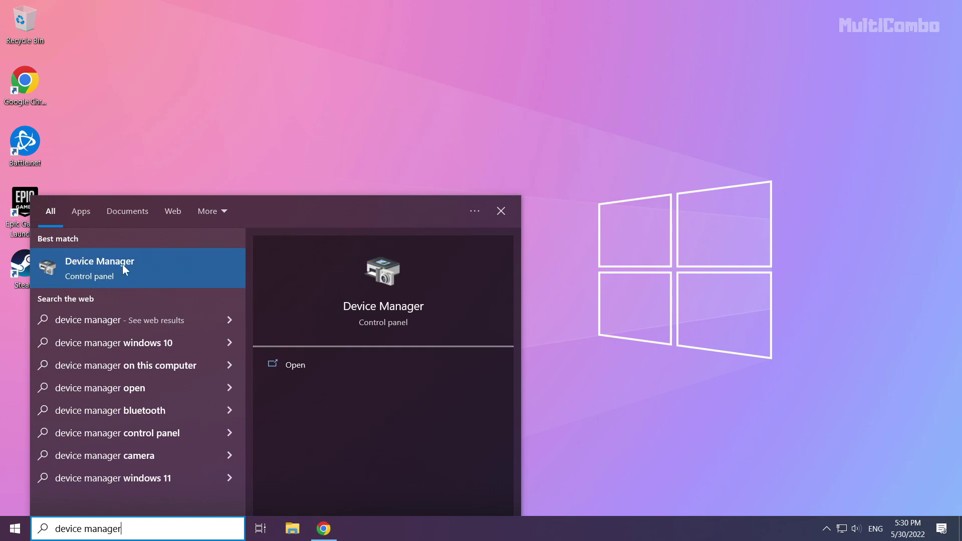
Open Device Manager, centre its window, and expand Display adapters.
left_click(110, 269)
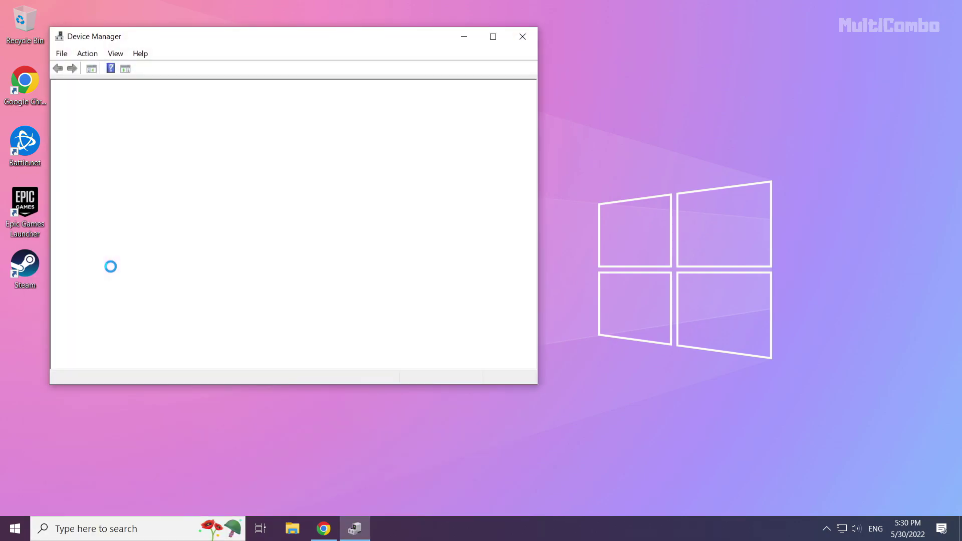
left_click_drag(223, 40, 408, 92)
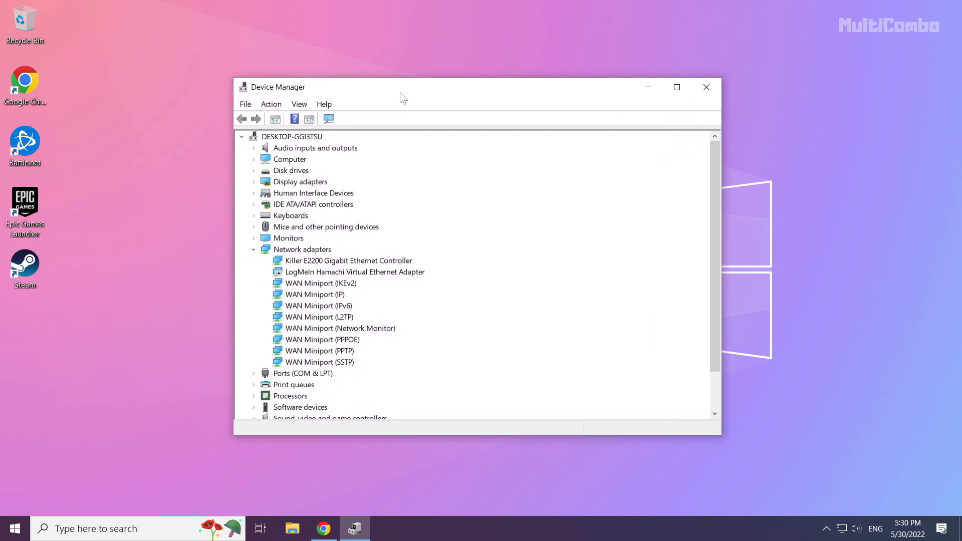
left_click(266, 183)
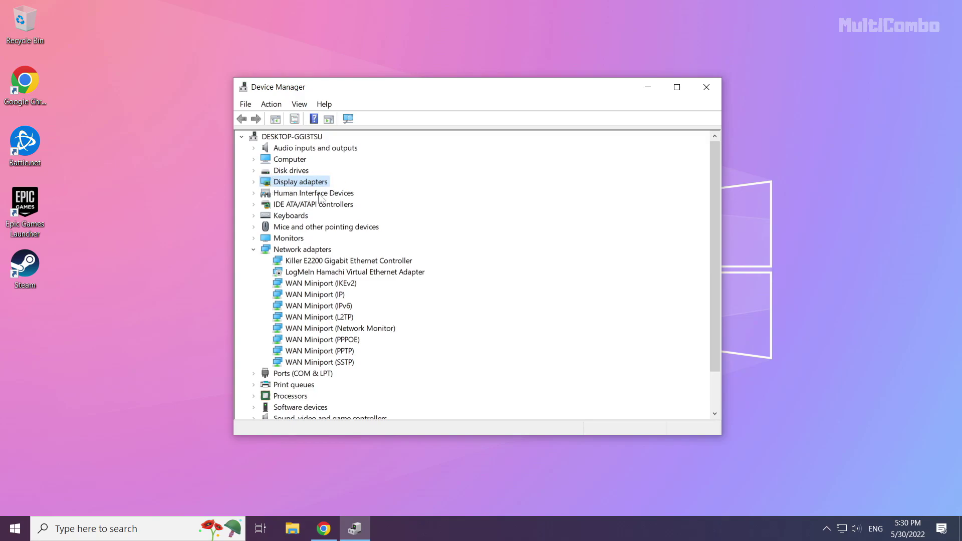
left_click(253, 182)
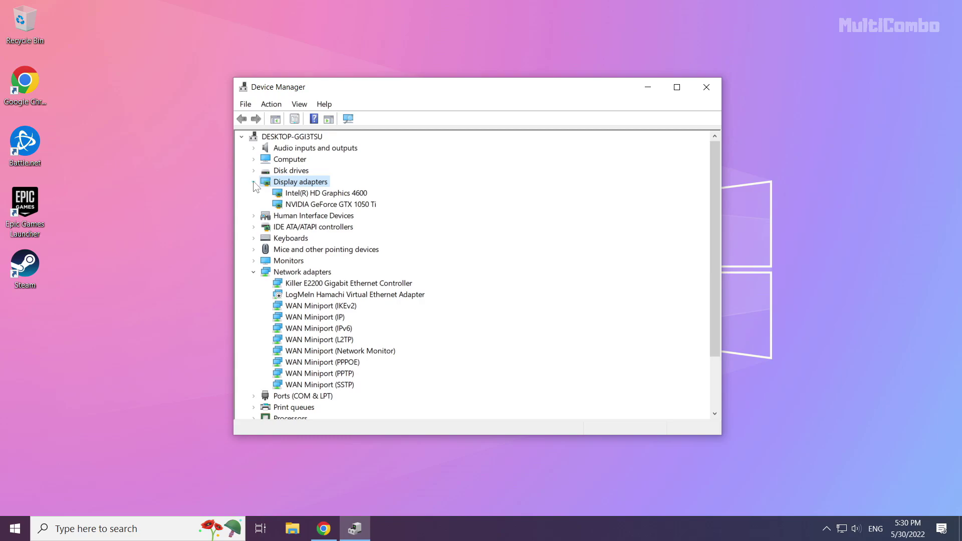
Bring up the context menu for the NVIDIA GeForce GTX 1050 Ti card.
left_click(312, 204)
left_click(313, 194)
left_click(313, 205)
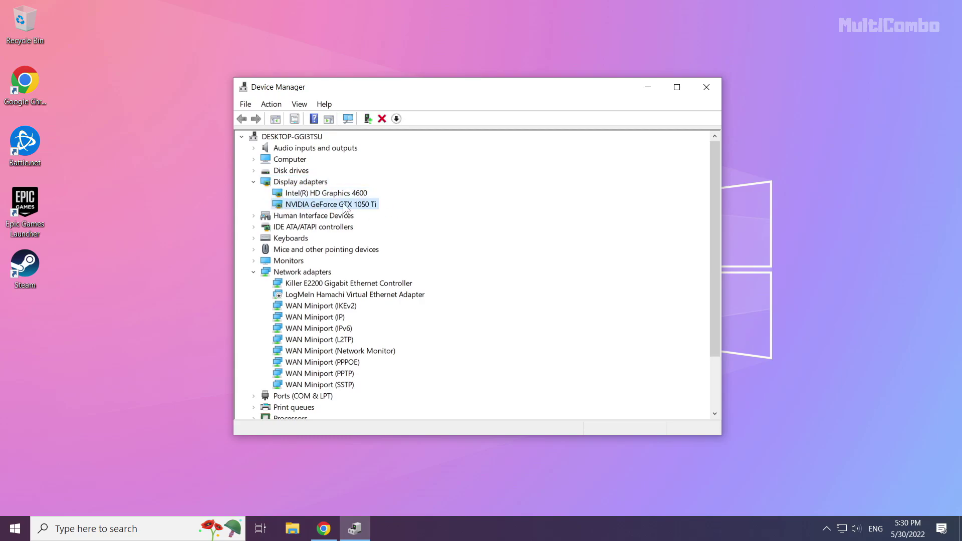
right_click(314, 205)
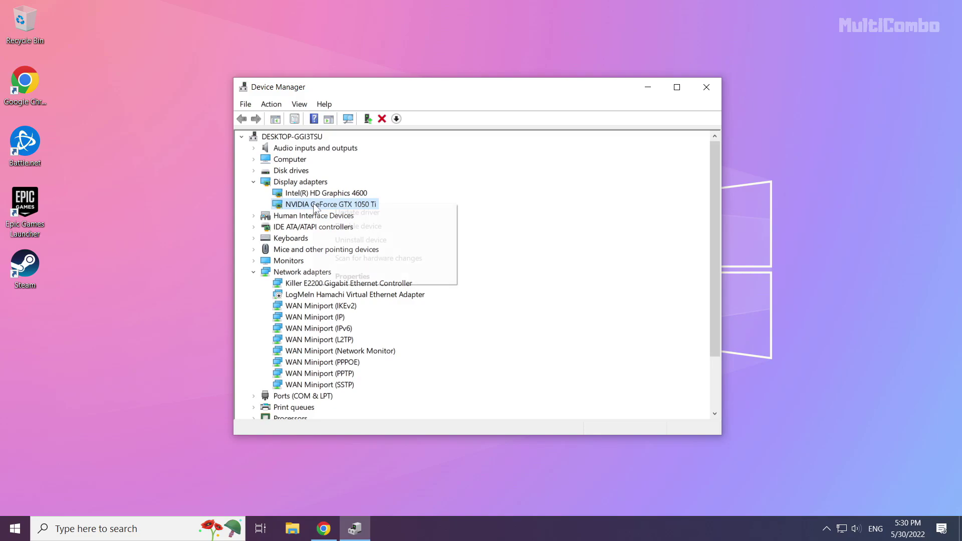
Update the NVIDIA GeForce GTX 1050 Ti driver with an automatic driver search.
left_click(373, 215)
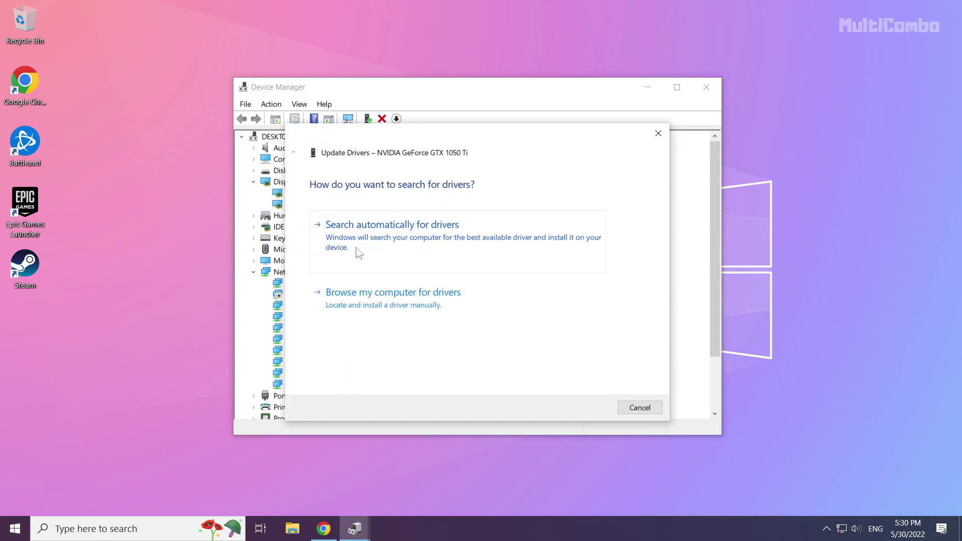
left_click(432, 255)
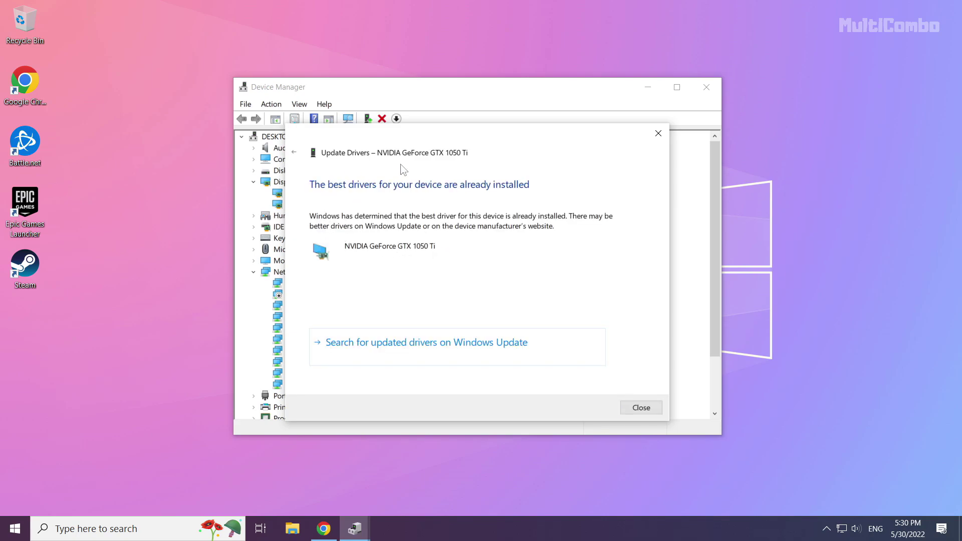
Run an automatic driver update for the Intel(R) HD Graphics 4600 adapter and close the wizard.
left_click(641, 407)
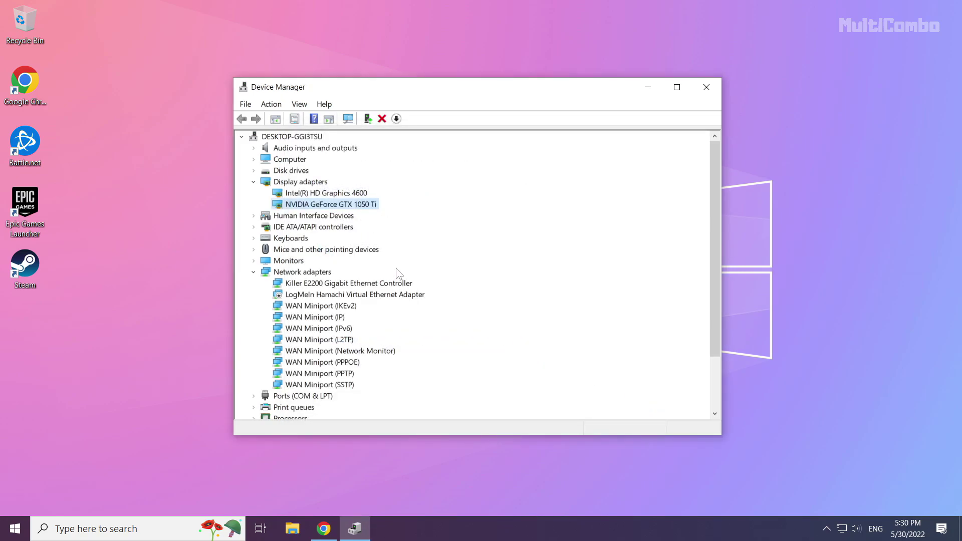
left_click(302, 195)
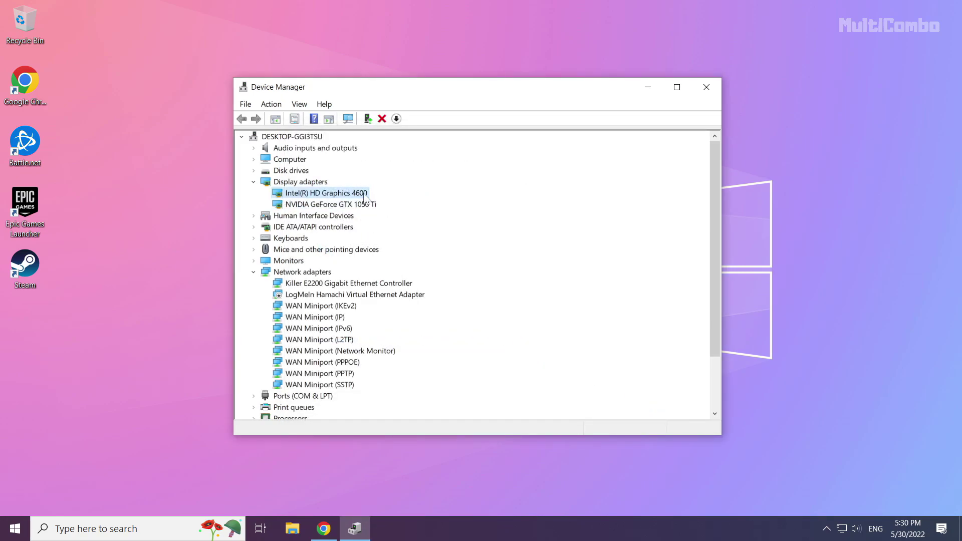
right_click(324, 194)
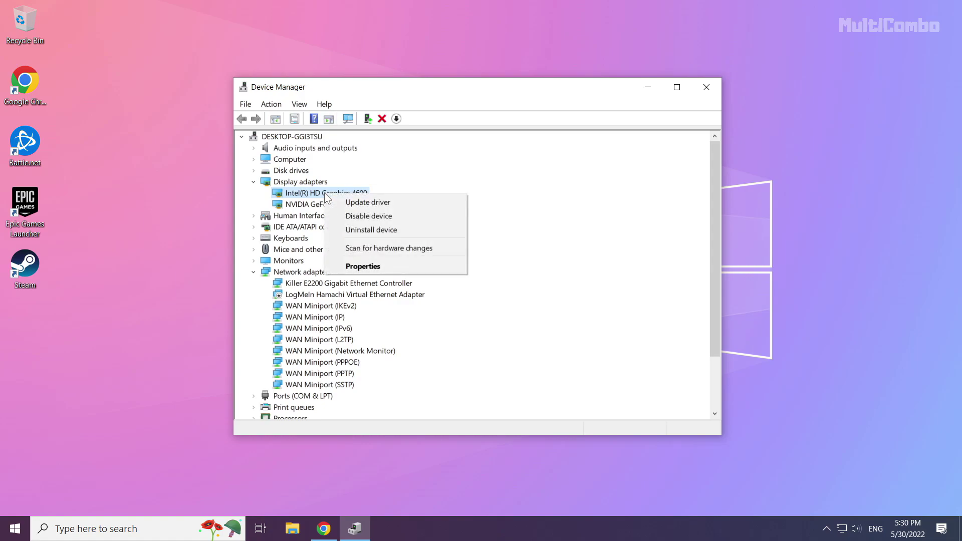
left_click(402, 204)
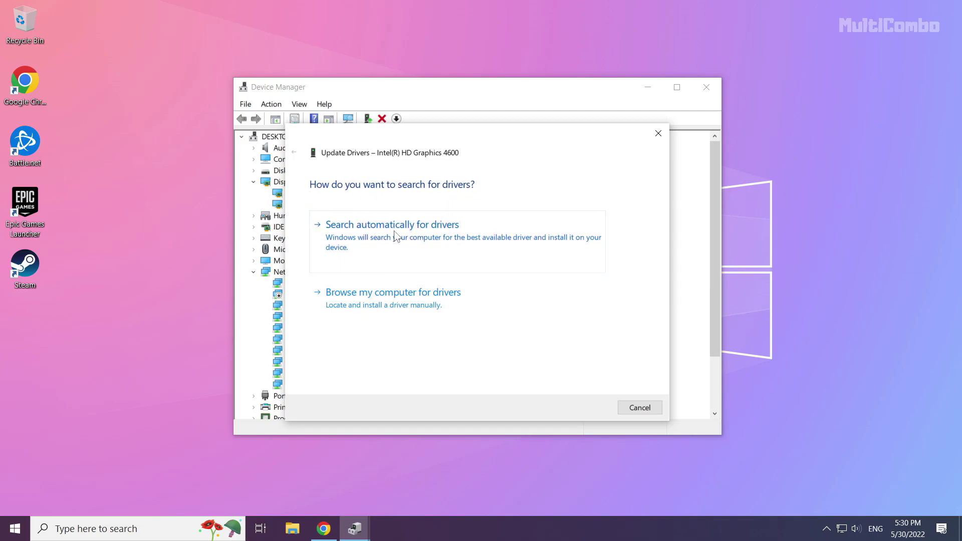
left_click(399, 256)
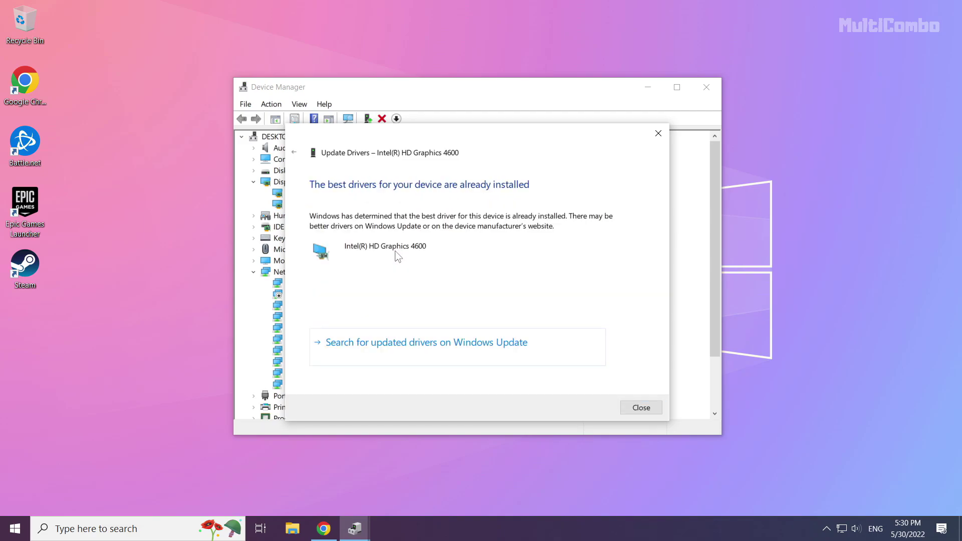
left_click(642, 408)
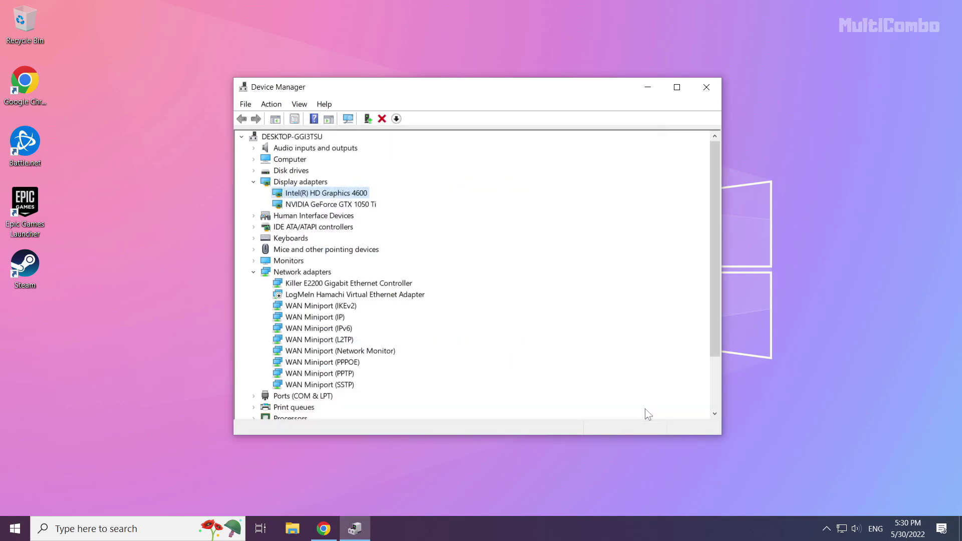
Close Device Manager and search Windows for 'update'.
left_click(707, 89)
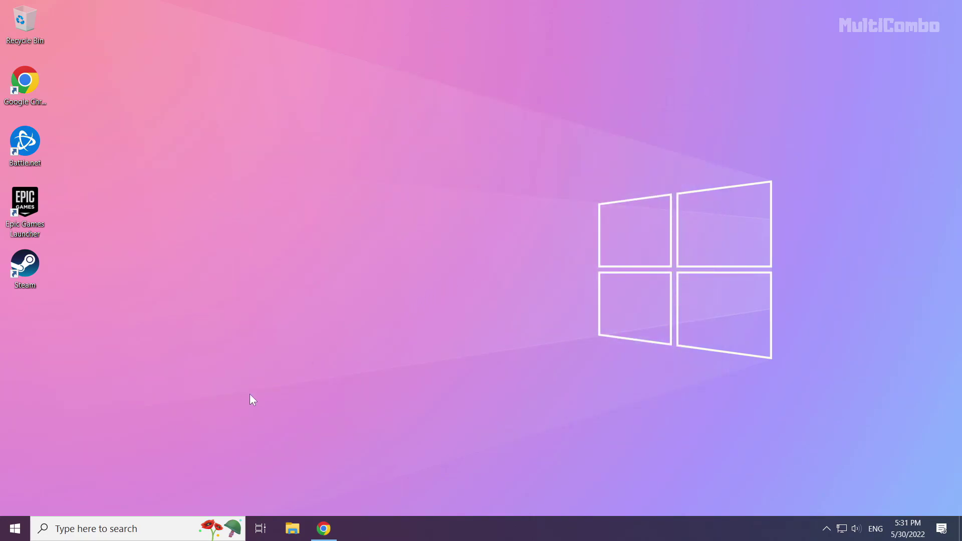
left_click(119, 529)
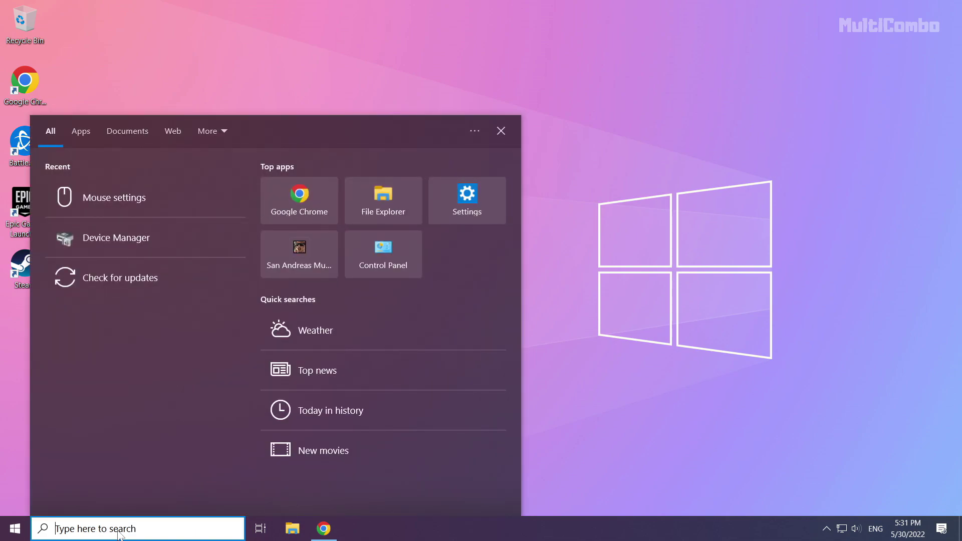
type("update")
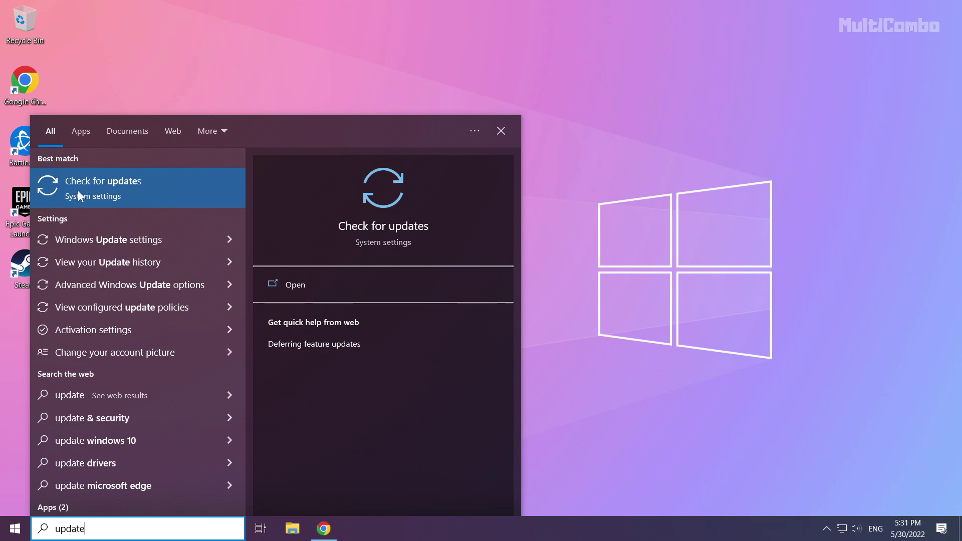
Run Check for updates in Windows Update, confirm it's up to date, then close Settings.
left_click(131, 187)
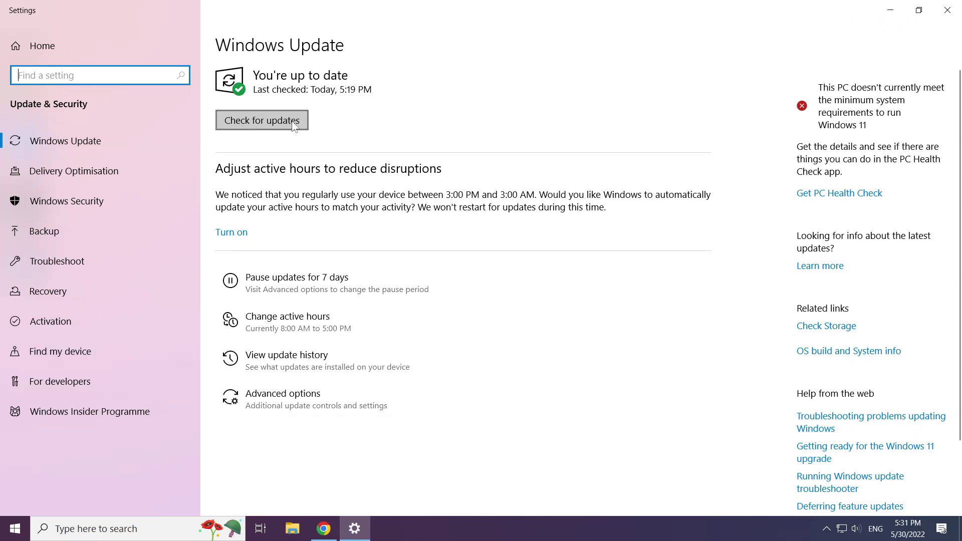
left_click(263, 120)
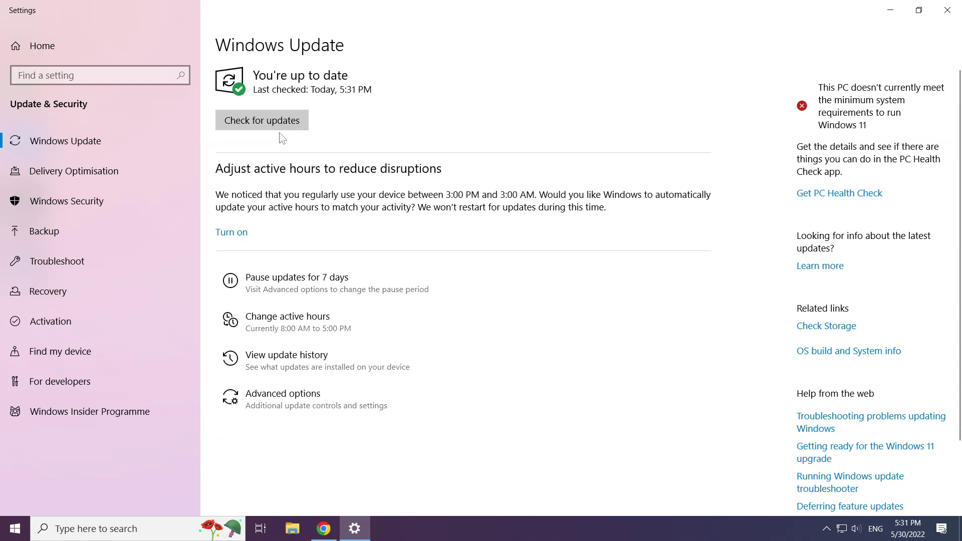
left_click(949, 12)
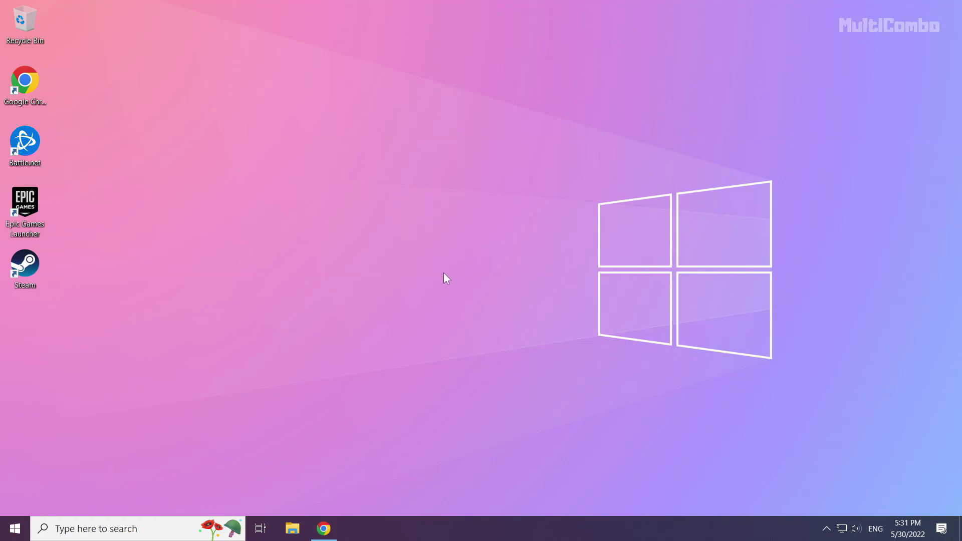
Download the DirectX End-User Runtime Web Installer from the Chrome download page.
left_click(329, 535)
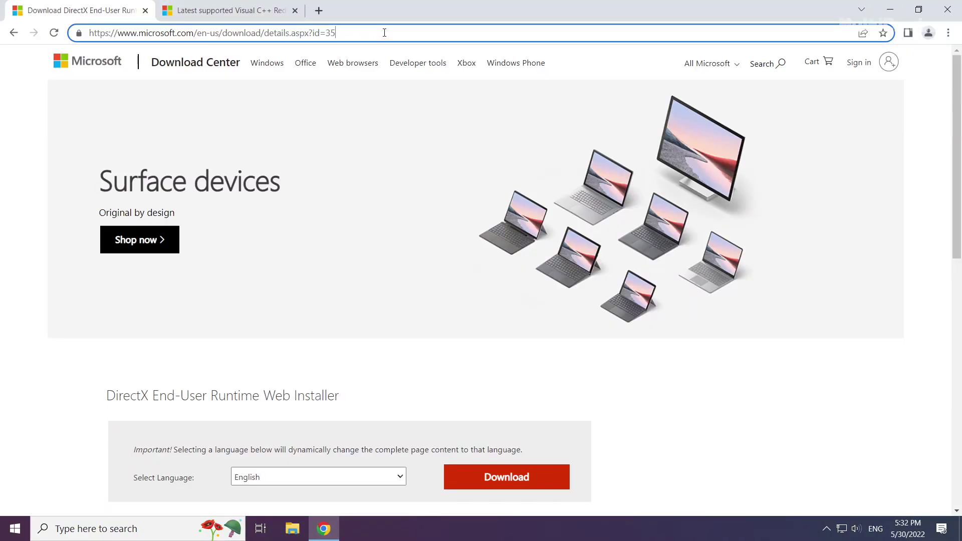
left_click_drag(384, 32, 404, 30)
left_click(392, 365)
scroll(387, 366, "down", 1)
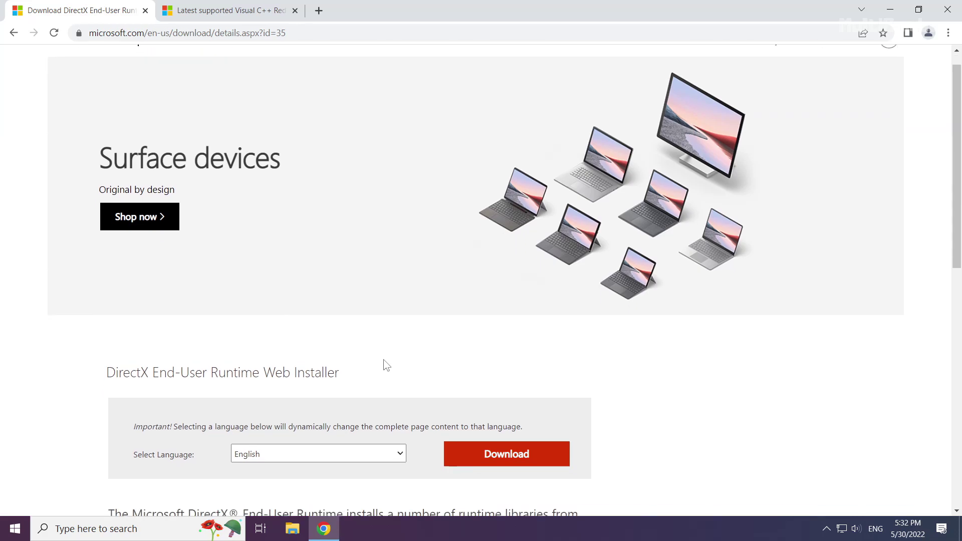
scroll(386, 365, "down", 2)
left_click_drag(351, 273, 94, 268)
left_click(93, 269)
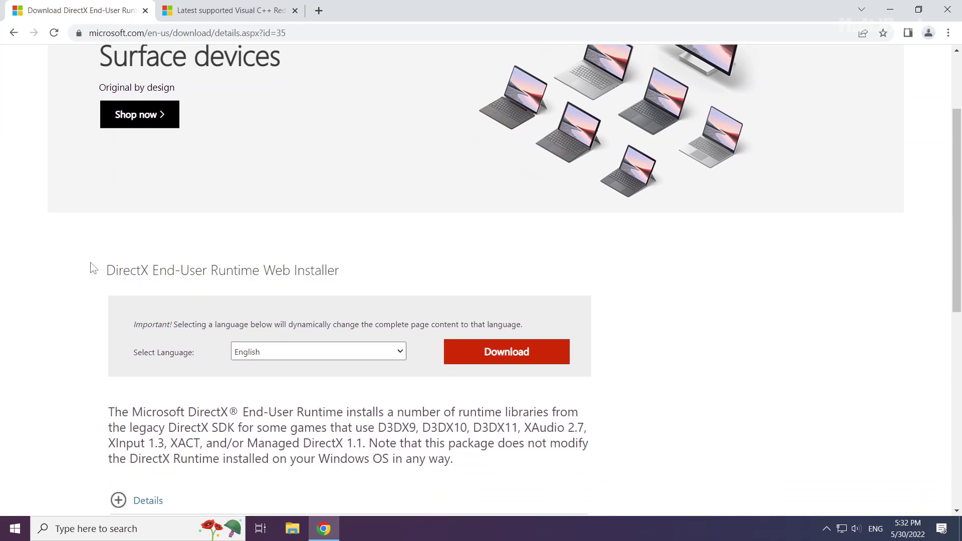
left_click(510, 360)
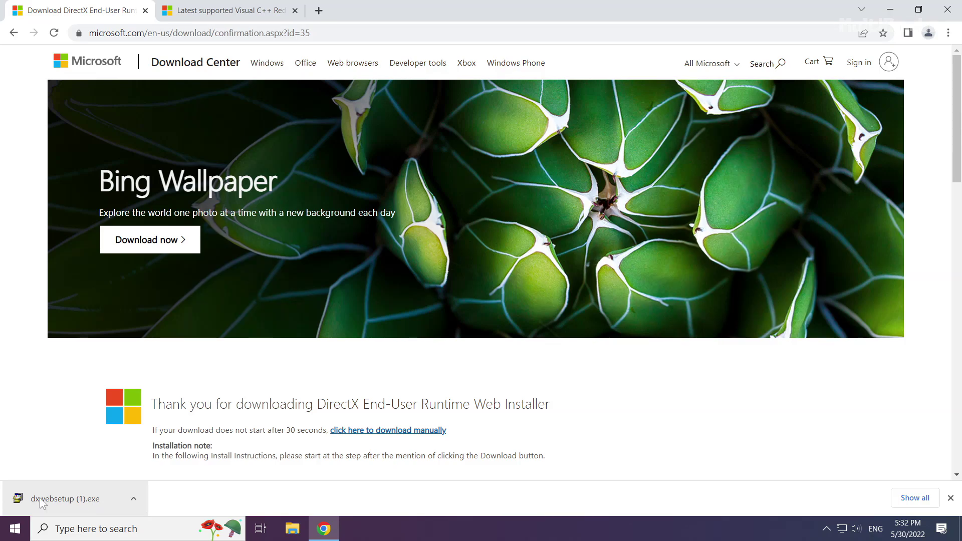
Launch dxwebsetup (1).exe and accept the DirectX licence agreement.
left_click(65, 495)
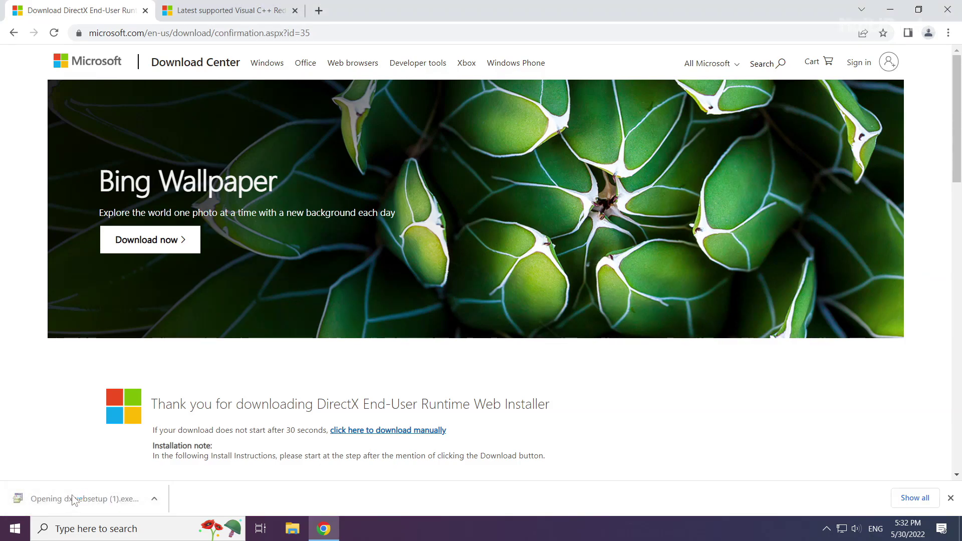
left_click_drag(196, 43, 470, 168)
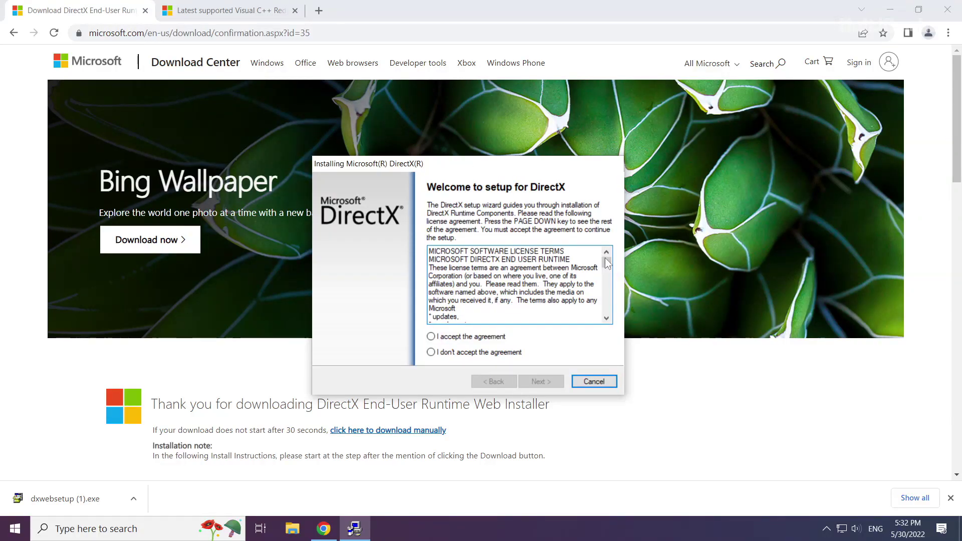
left_click_drag(606, 262, 609, 314)
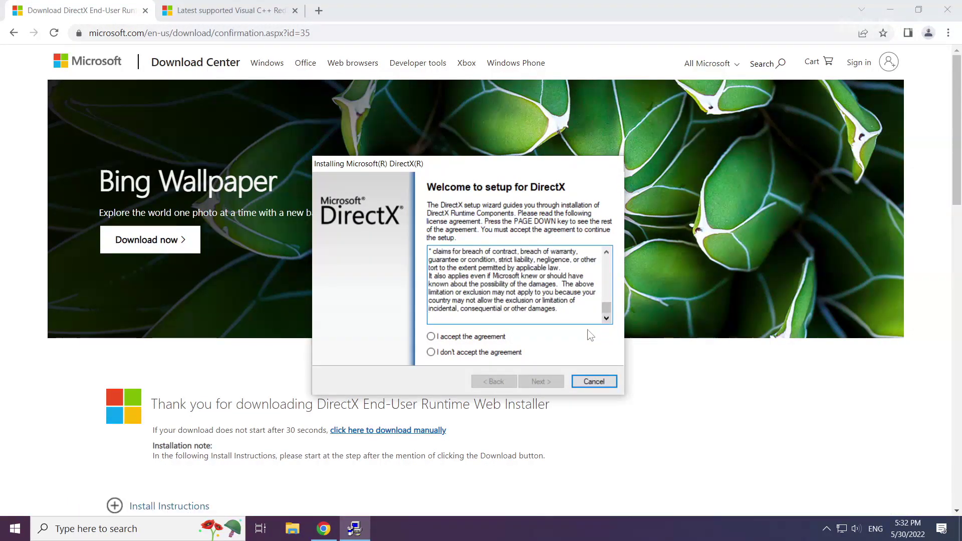
left_click(431, 337)
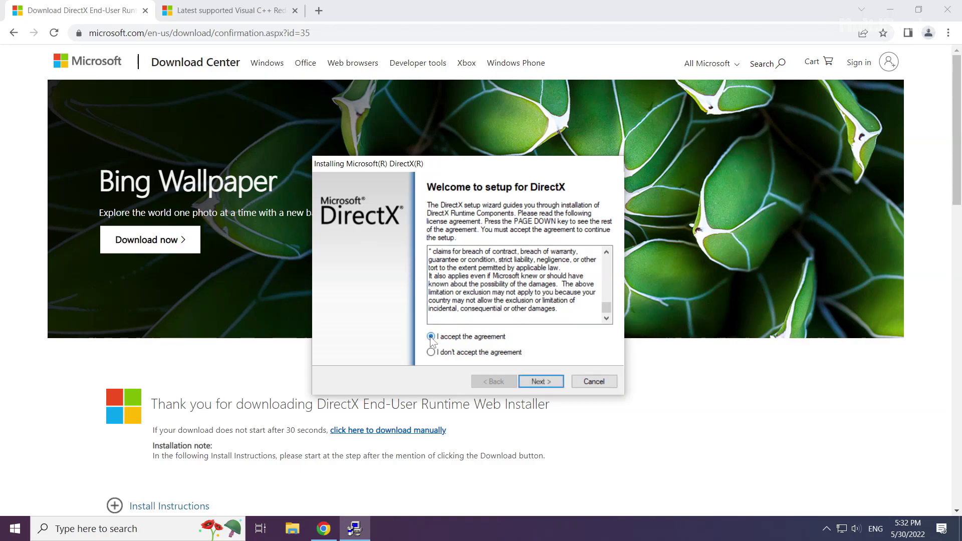
left_click(539, 381)
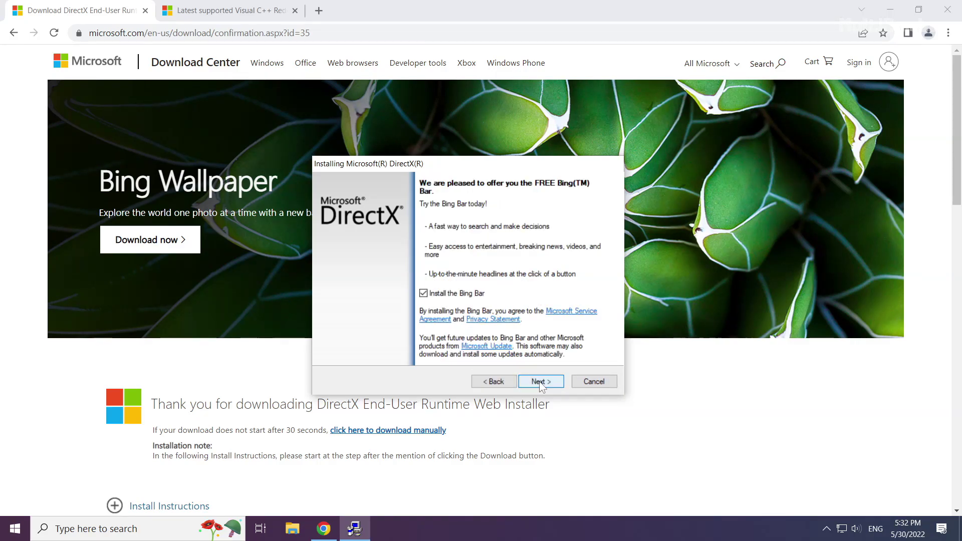
Decline the Bing Bar, run DirectX setup, and finish the wizard.
left_click(424, 294)
left_click(539, 381)
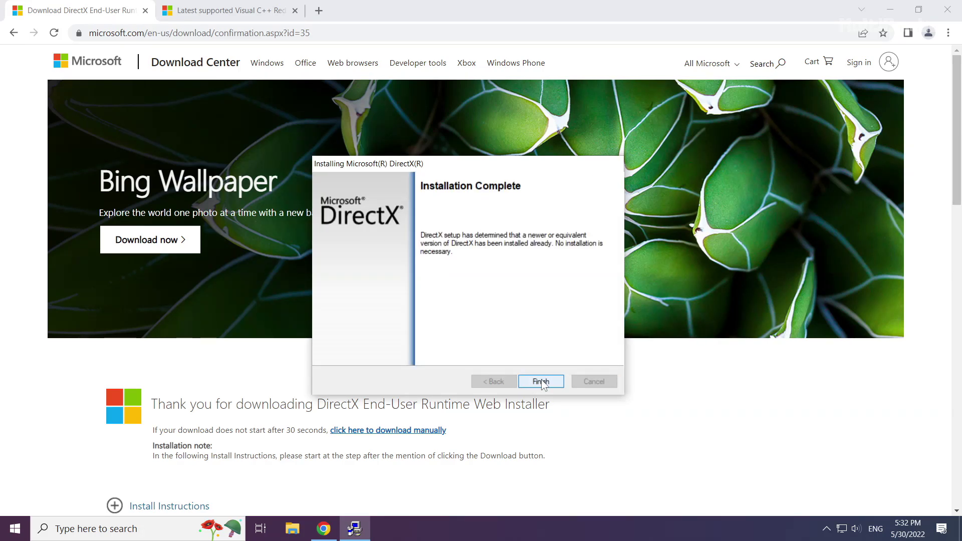
left_click(542, 382)
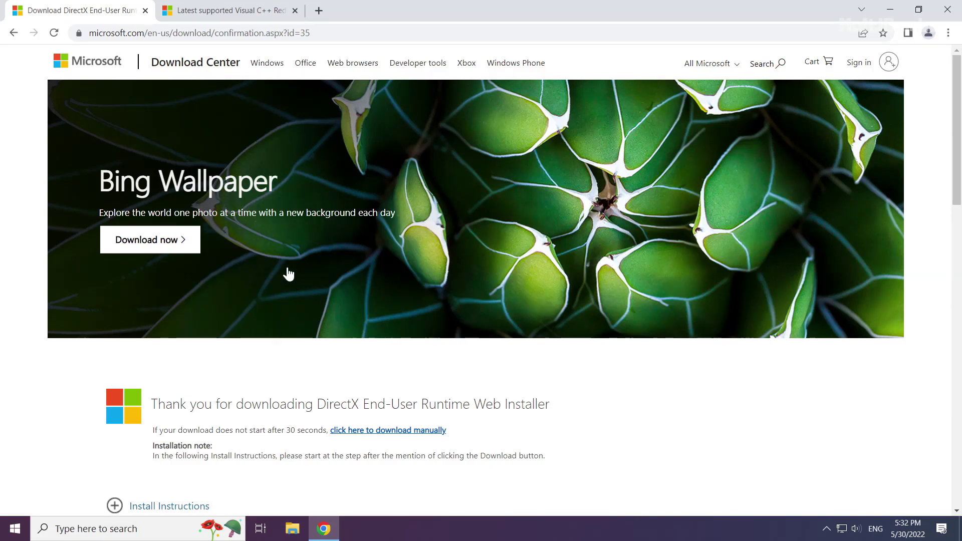
Close the DirectX tab and locate the Visual Studio 2015–2022 redistributable section.
left_click(145, 11)
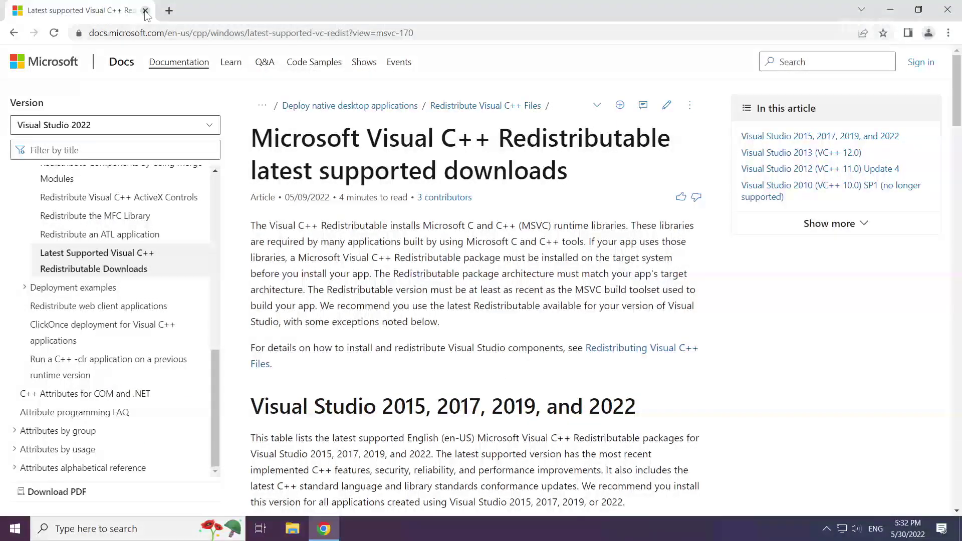
mouse_move(415, 33)
left_mouse_down()
mouse_move(89, 33)
mouse_move(415, 33)
left_mouse_up()
left_click(349, 94)
mouse_move(250, 135)
left_mouse_down()
mouse_move(598, 132)
mouse_move(250, 136)
left_mouse_up()
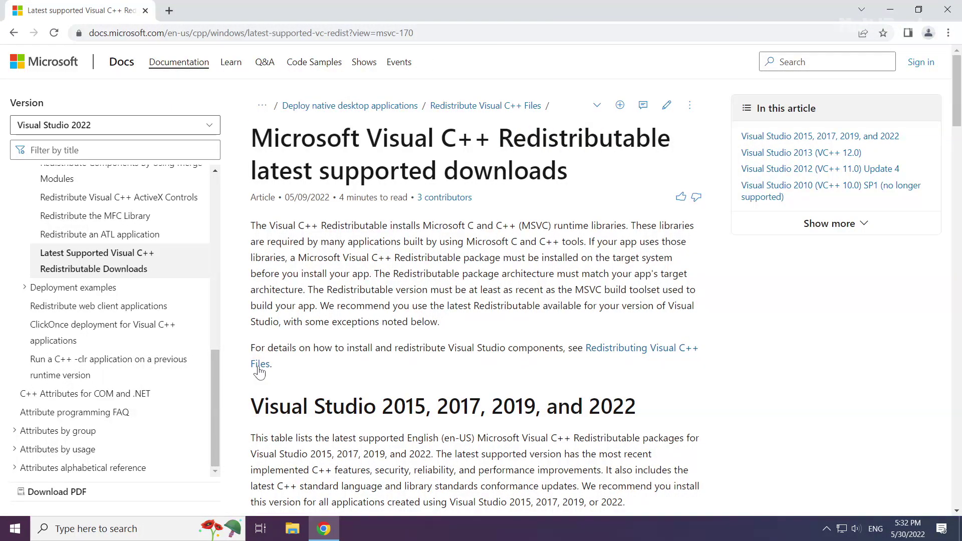
left_click_drag(249, 407, 657, 410)
left_click(657, 410)
Download the ARM64, X86 and X64 Visual C++ Redistributable installers.
scroll(451, 376, "down", 5)
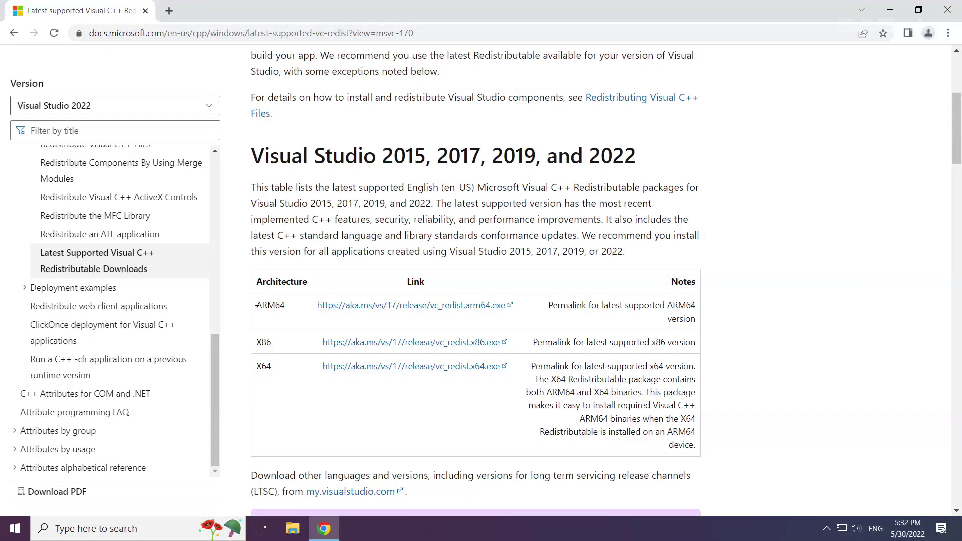
left_click_drag(256, 302, 536, 369)
left_click(536, 368)
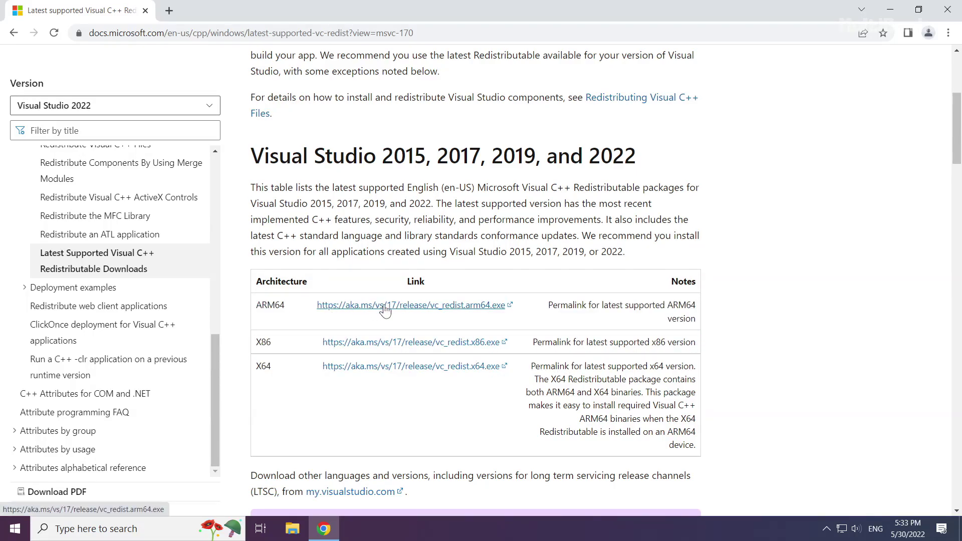
left_click(385, 310)
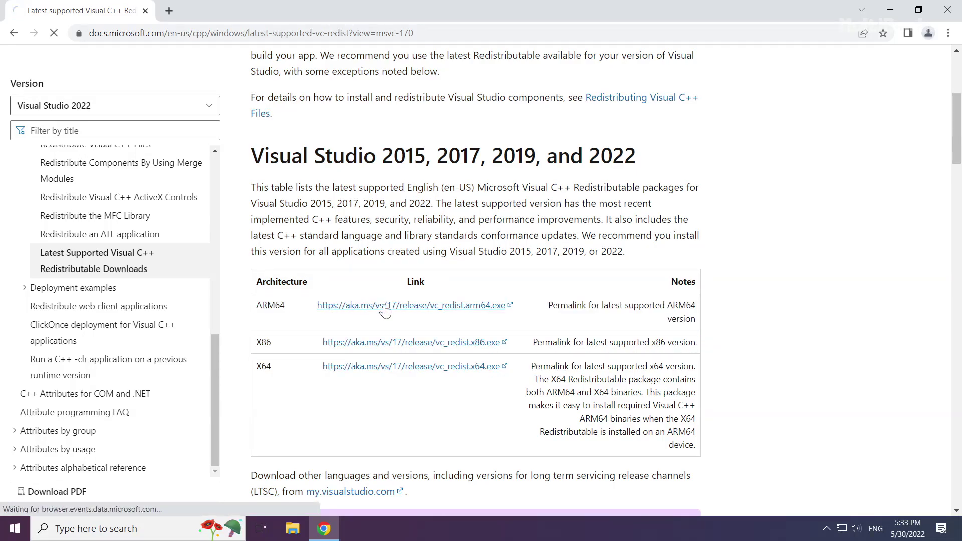
left_click(386, 345)
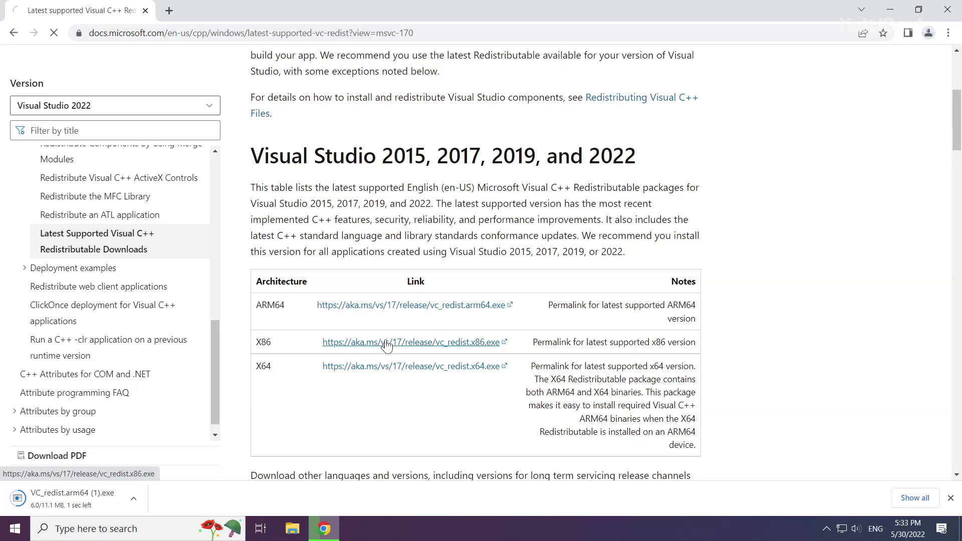
left_click(377, 369)
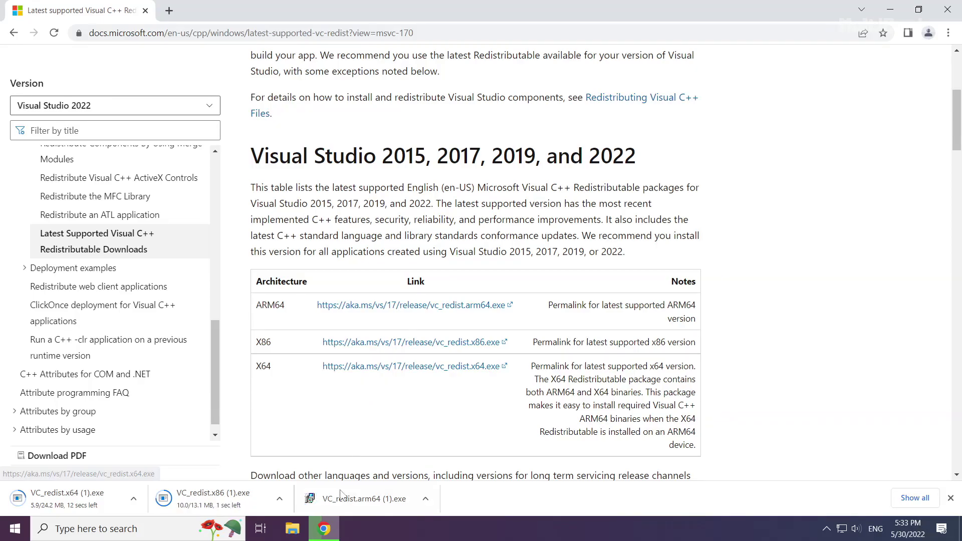
Run the ARM64 redistributable installer, agreeing to the licence terms and starting Install.
left_click(373, 500)
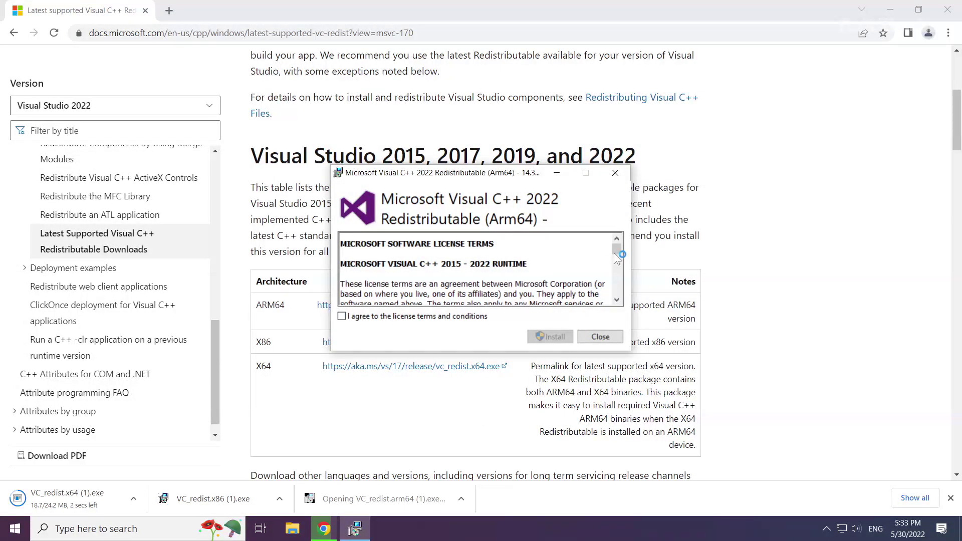
left_click_drag(617, 249, 617, 301)
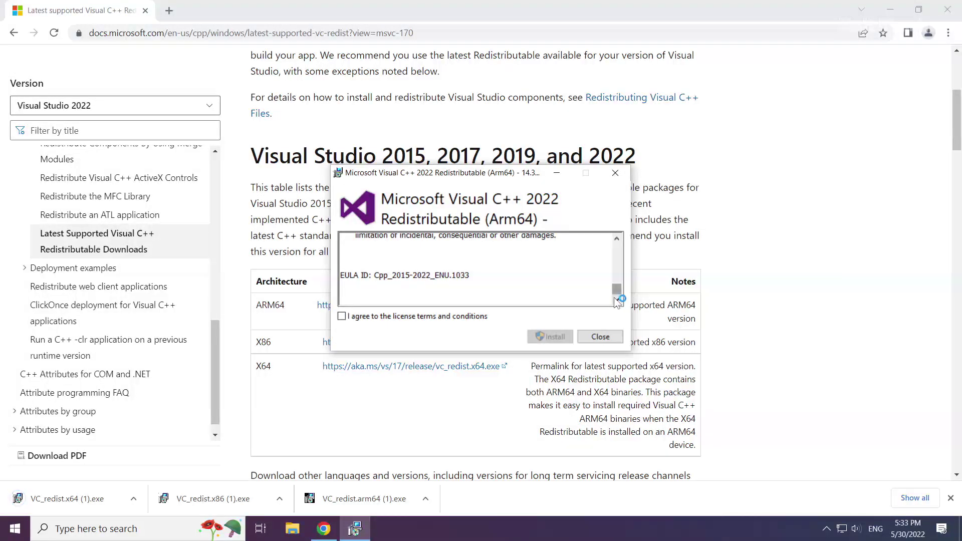
left_click(342, 316)
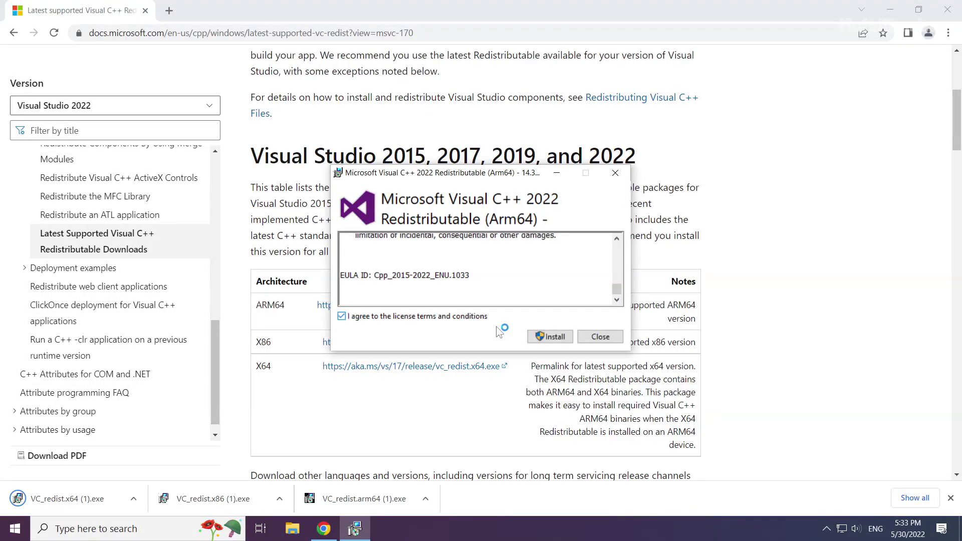
left_click(546, 338)
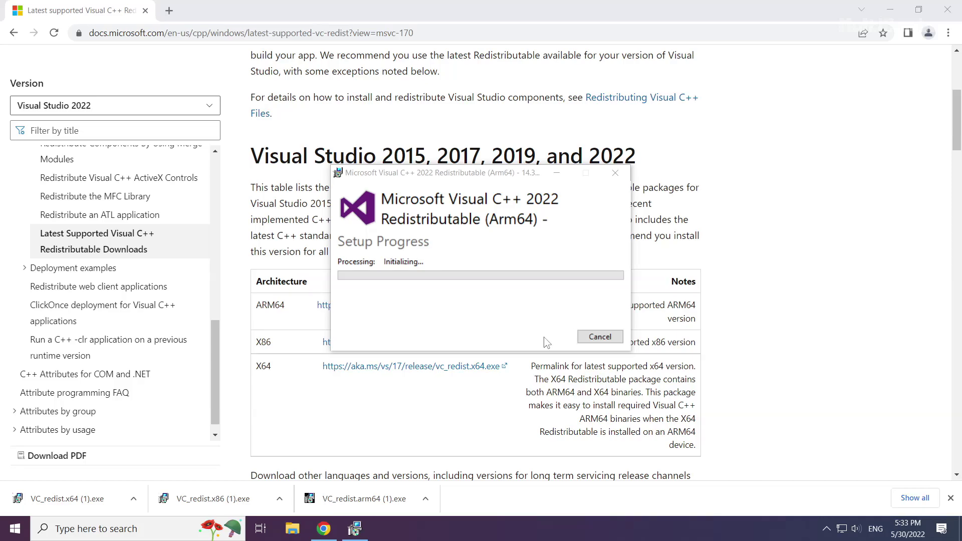
Install the x86 Visual C++ 2015-2022 Redistributable (14.32.31326) and close the finished setup.
left_click(217, 496)
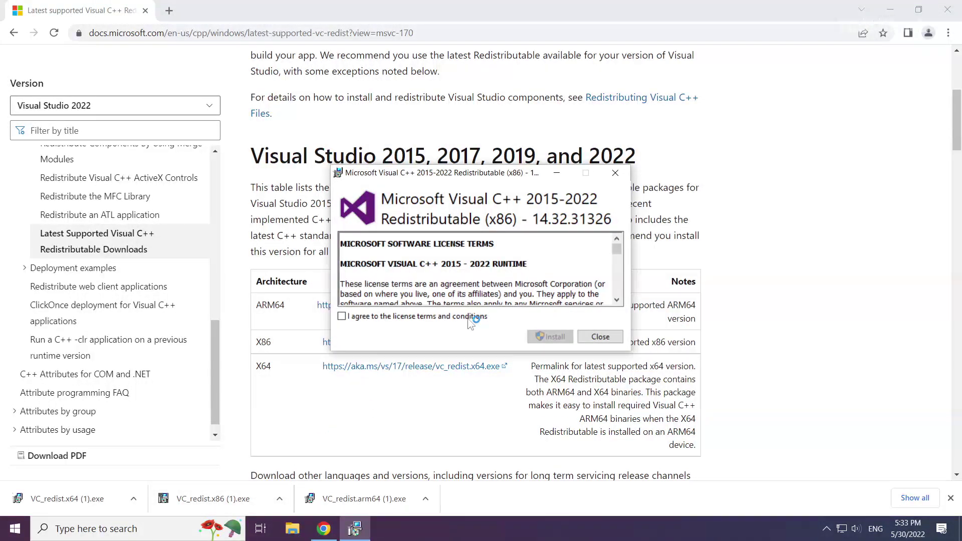
left_click_drag(617, 277, 617, 296)
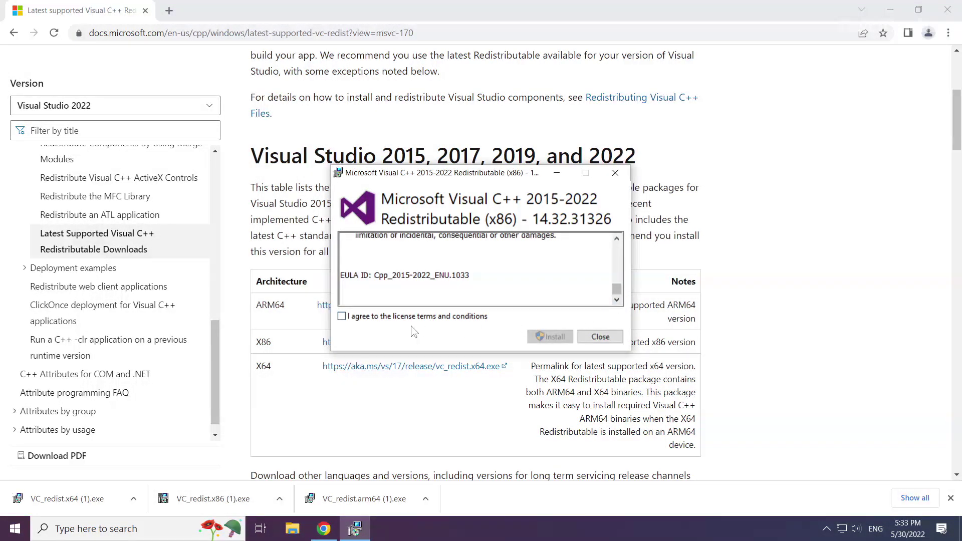
left_click(342, 316)
left_click(554, 337)
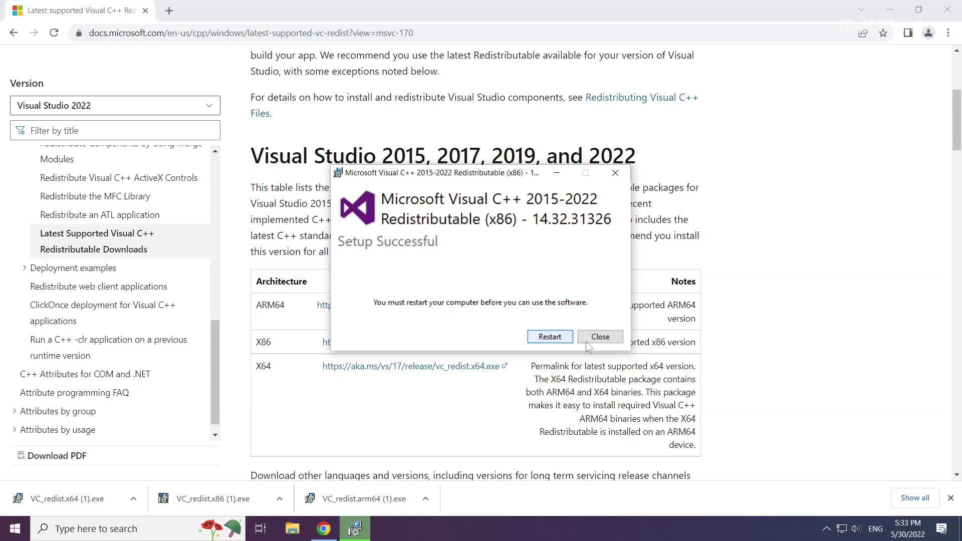
left_click(601, 339)
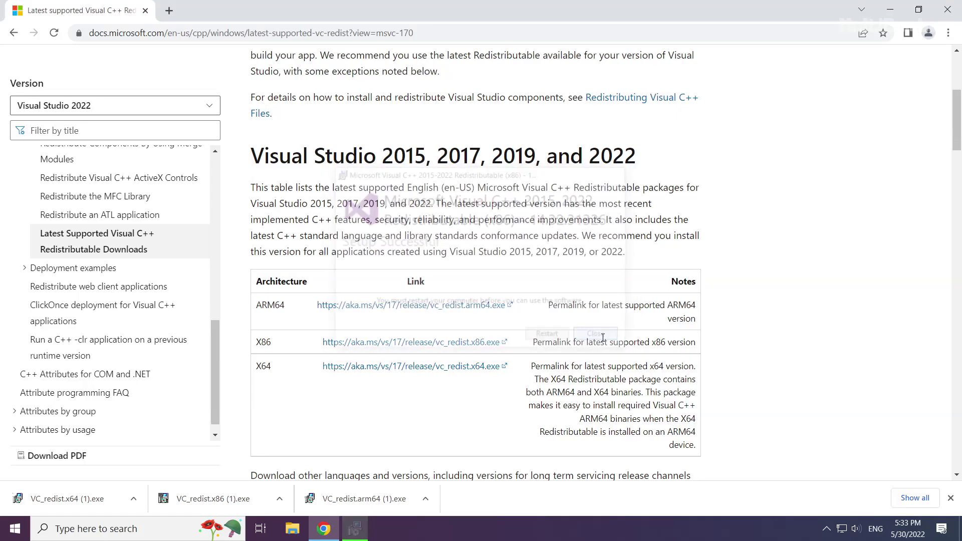
Run VC_redist.x64, accept the license, install the 2015-2022 x64 package (14.32.31326), and close setup.
left_click(72, 500)
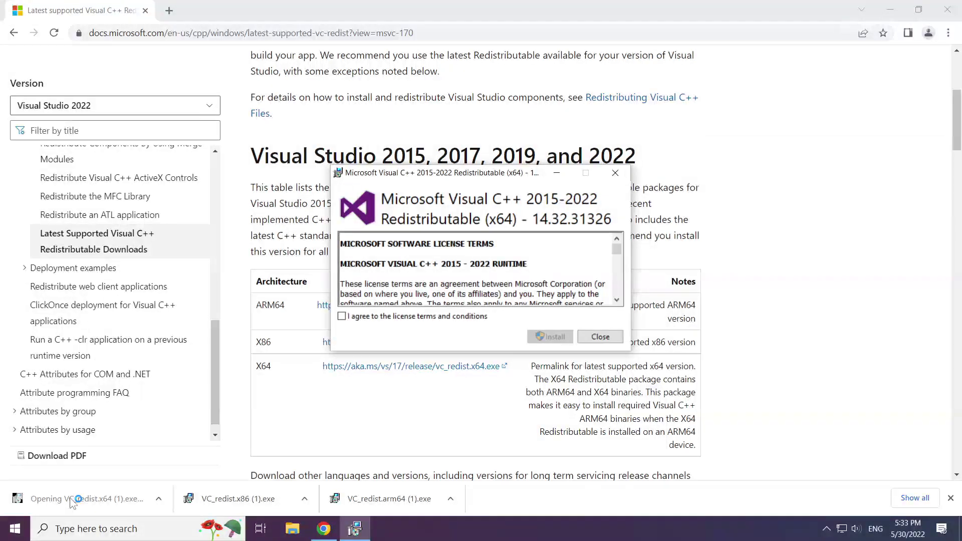
left_click_drag(616, 245, 618, 293)
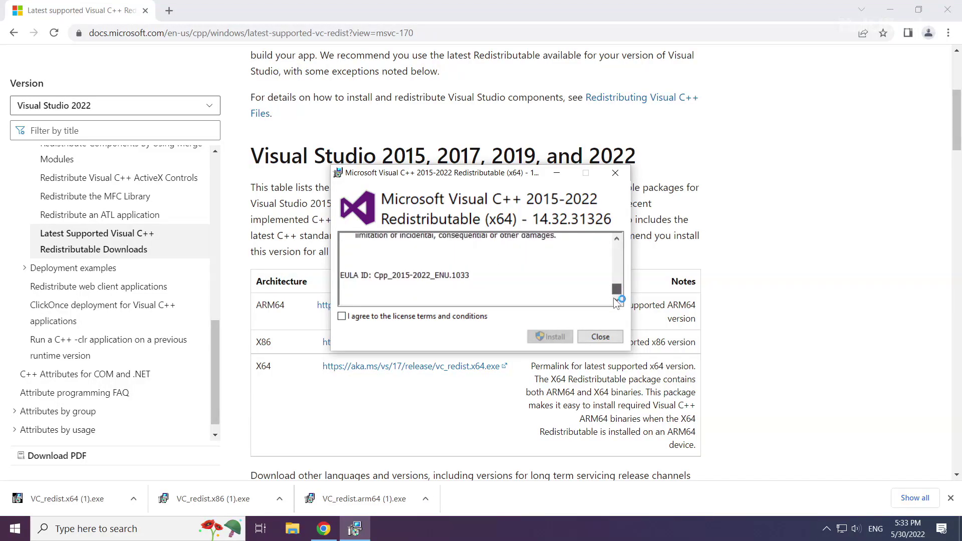
left_click(343, 317)
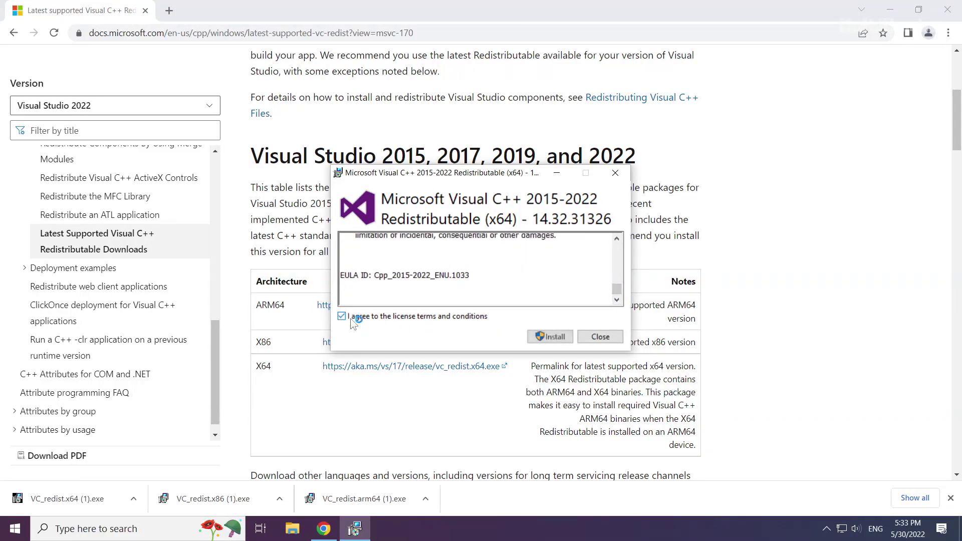
left_click(552, 337)
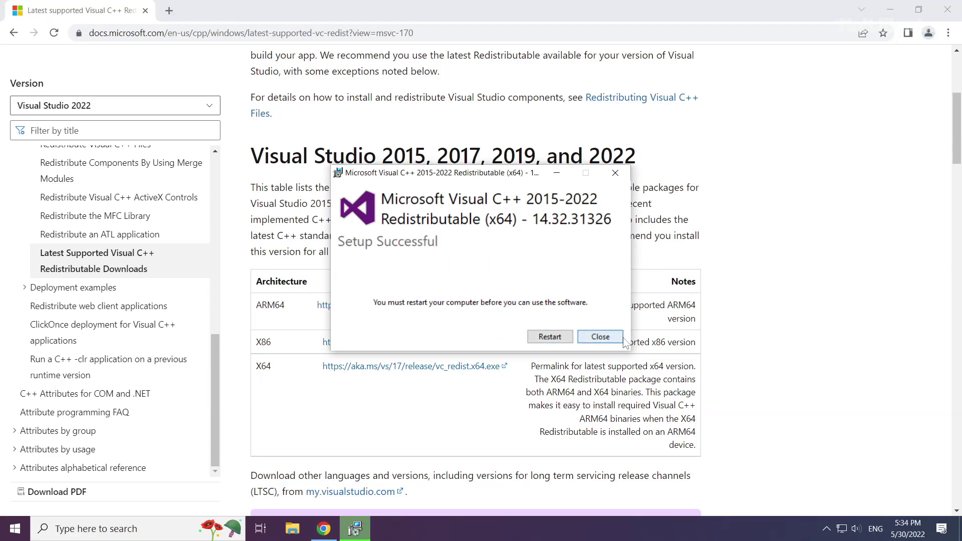
left_click(603, 340)
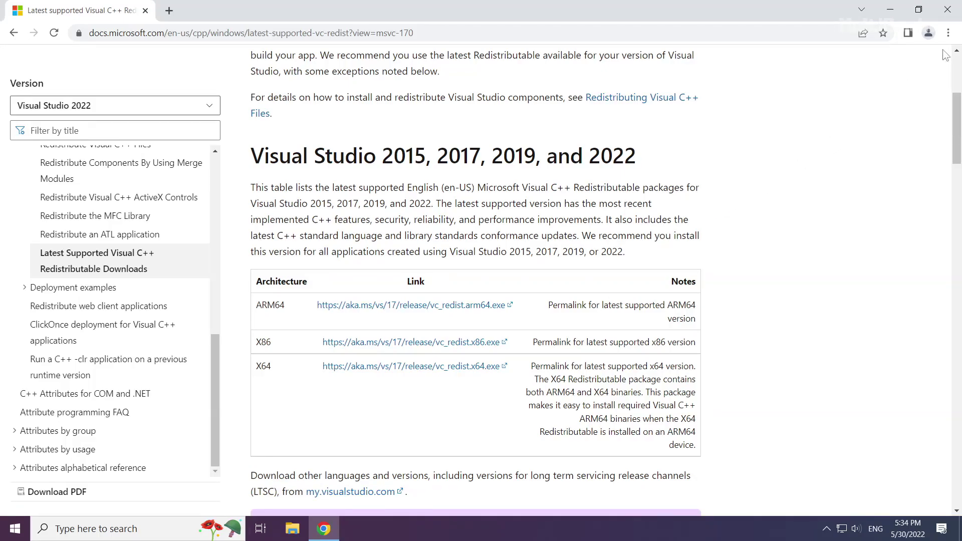
Close Chrome and bring up the Start button's Win+X system tools menu.
left_click(948, 14)
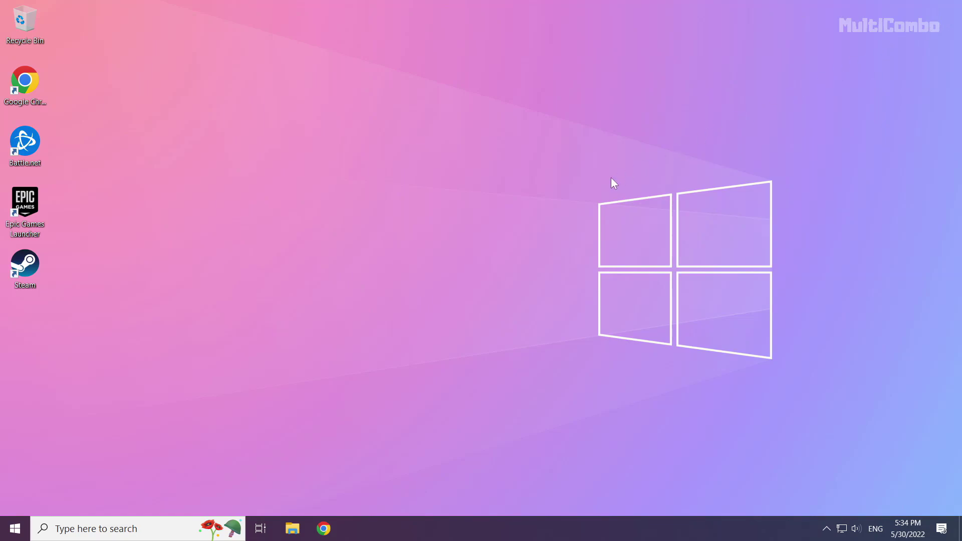
right_click(16, 535)
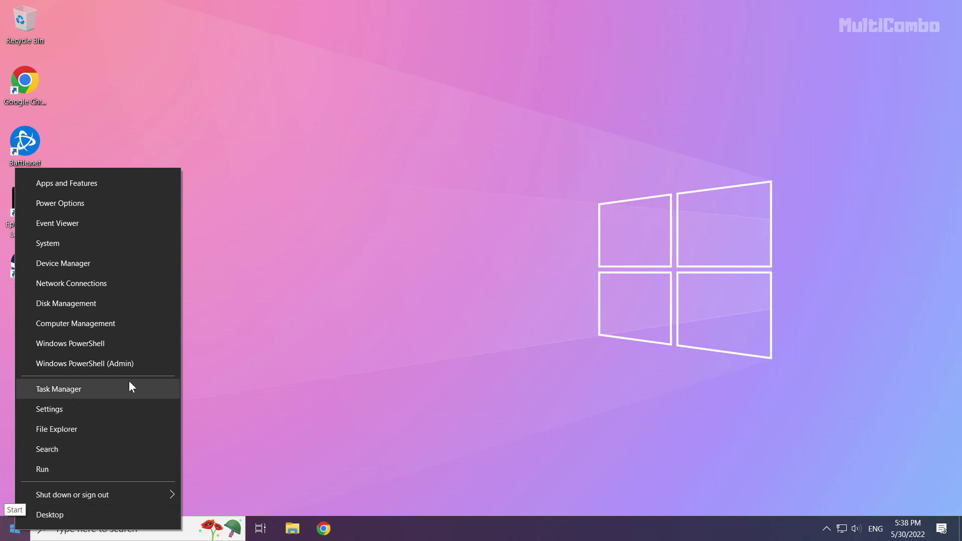
In Task Manager's Startup list, disable Microsoft Edge, Java Update Scheduler, Hamachi Client Application and Cortana.
left_click(86, 388)
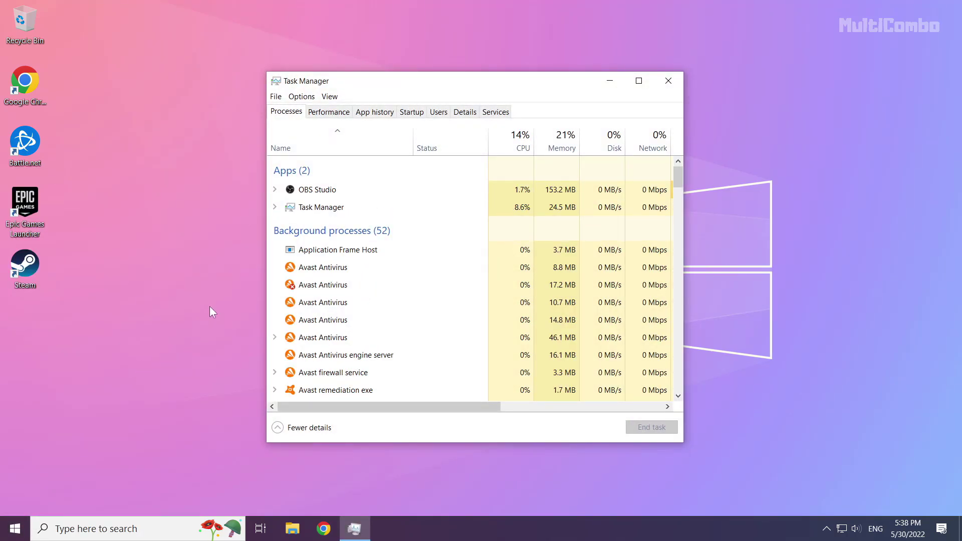
left_click(416, 114)
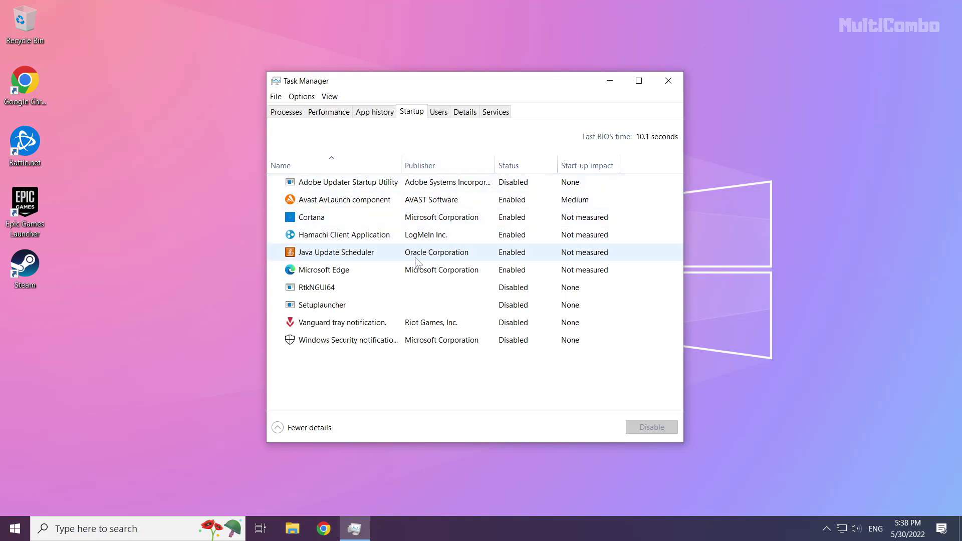
left_click(365, 270)
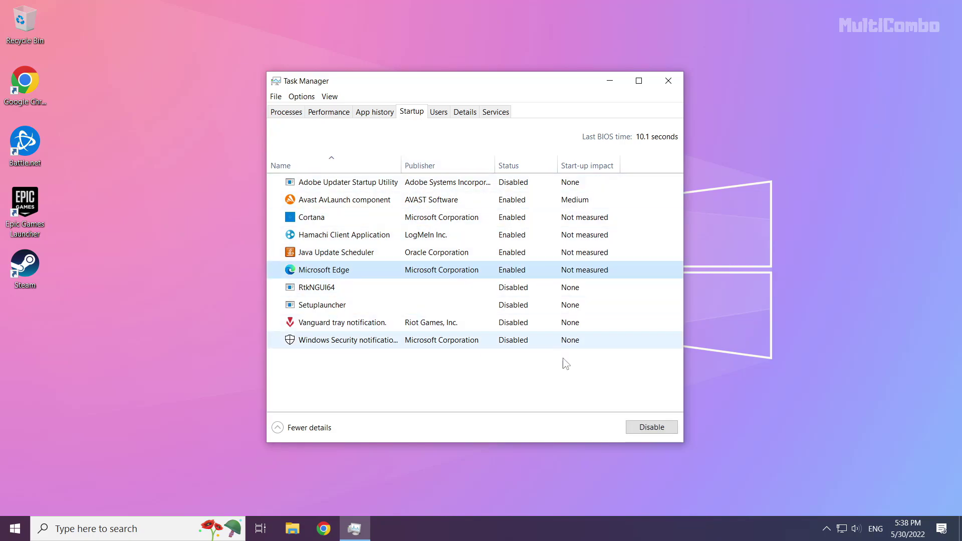
left_click(648, 432)
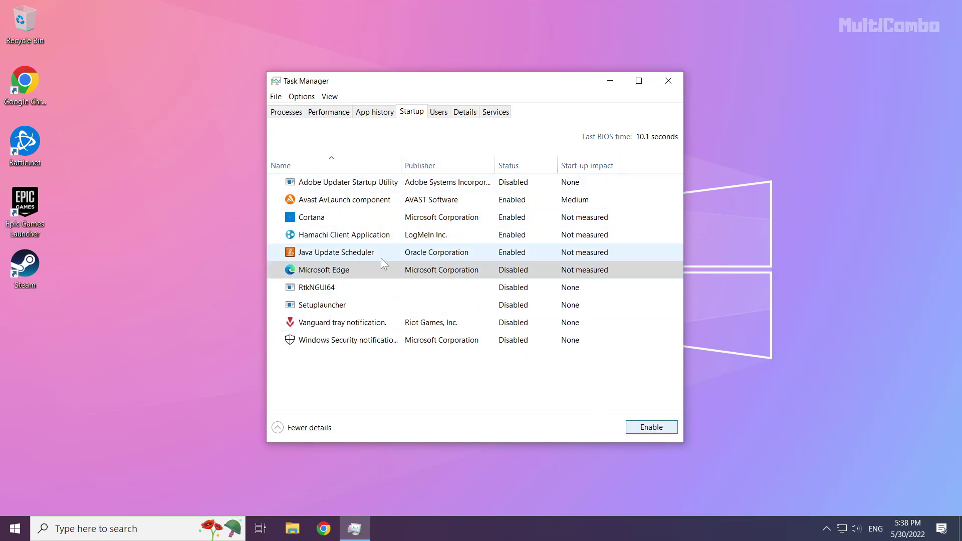
left_click(381, 258)
left_click(651, 426)
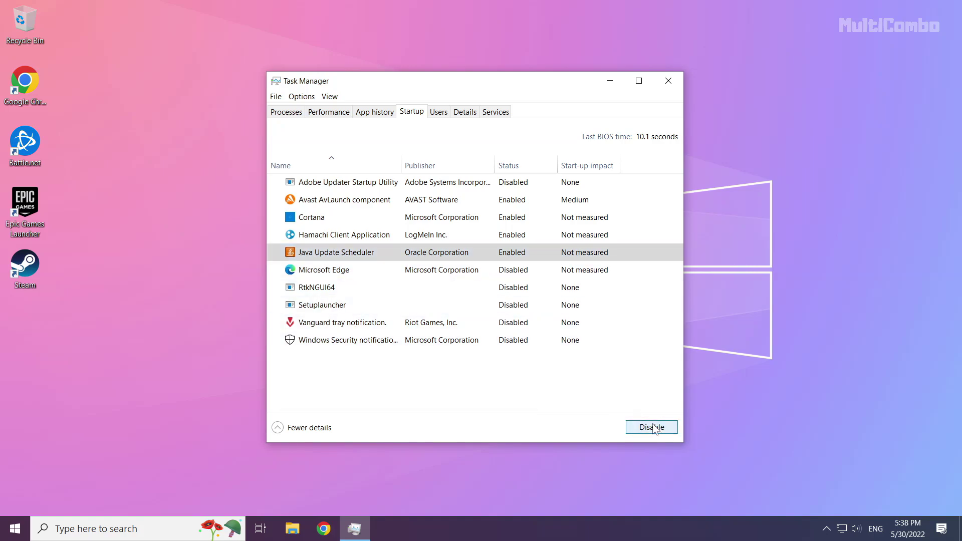
left_click(408, 236)
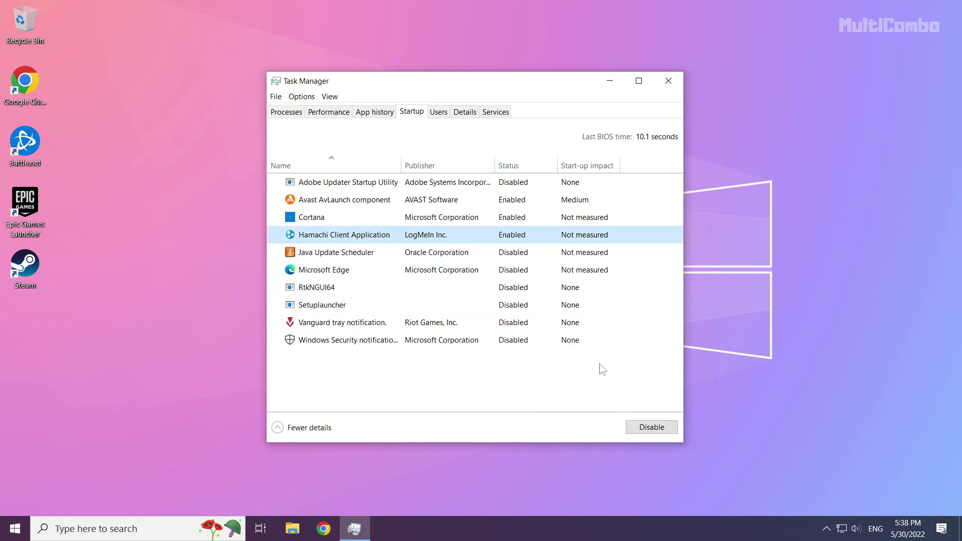
left_click(664, 429)
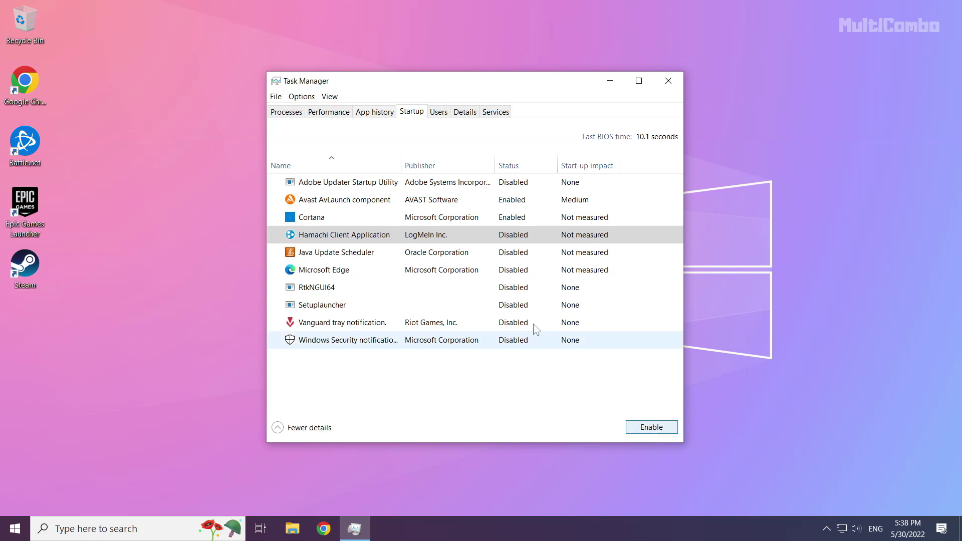
left_click(463, 222)
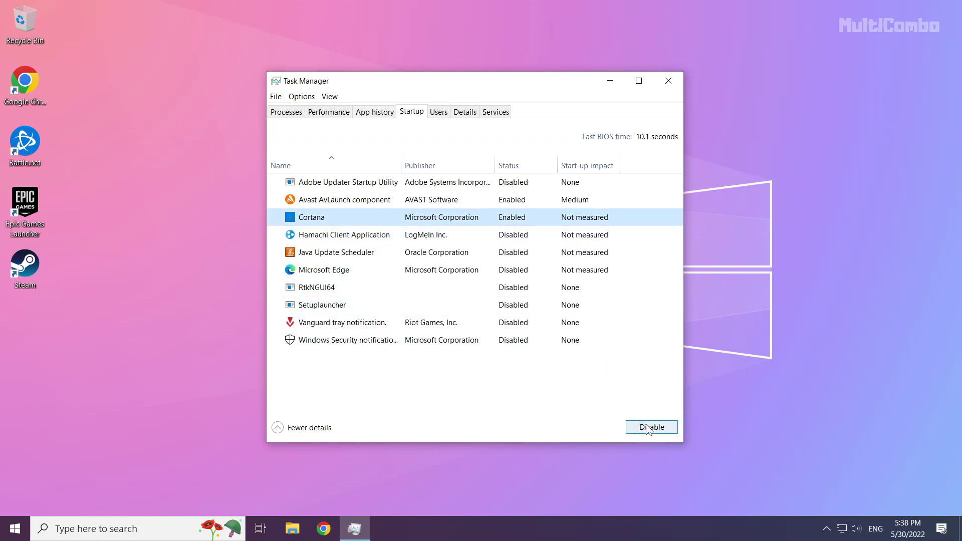
left_click(653, 429)
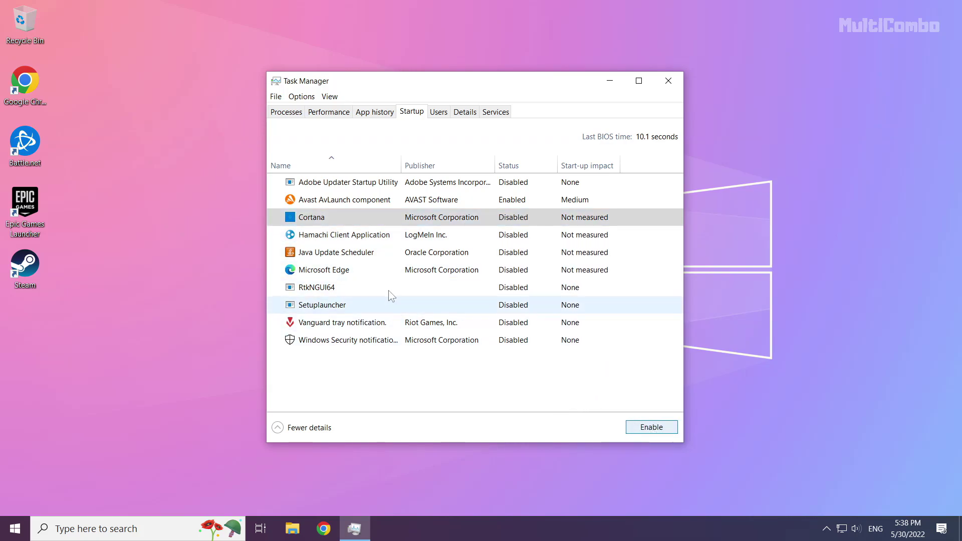
Close Task Manager and show the Start menu's Sleep, Shut down and Restart options.
left_click(670, 82)
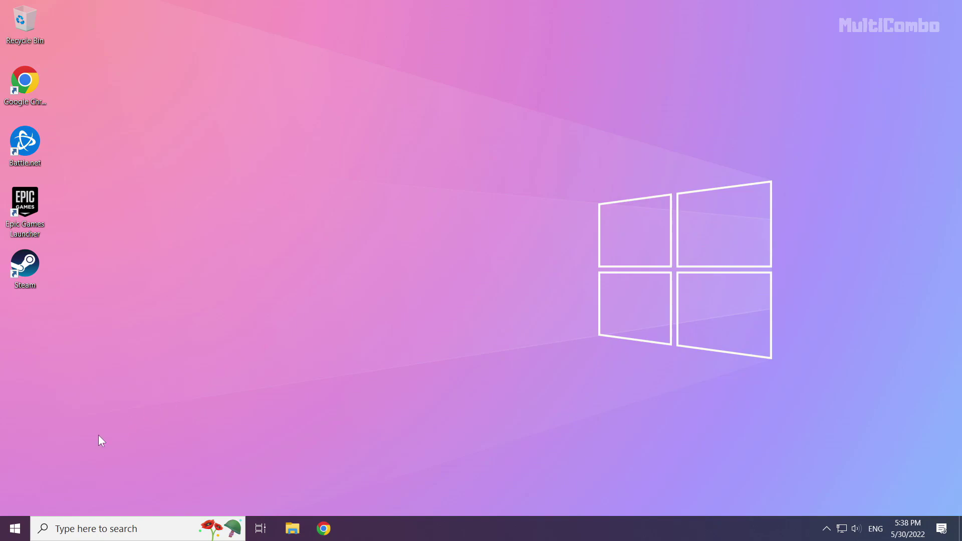
left_click(15, 530)
left_click(16, 502)
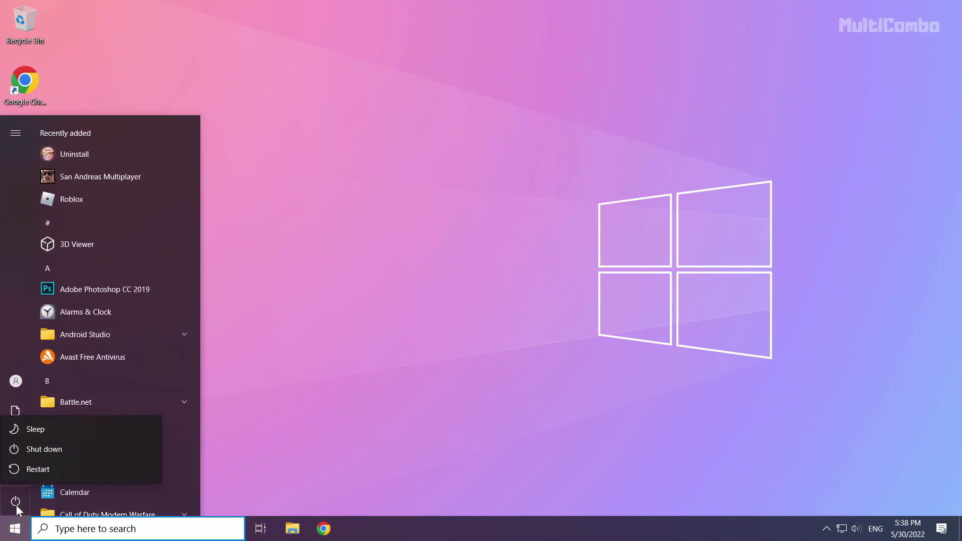